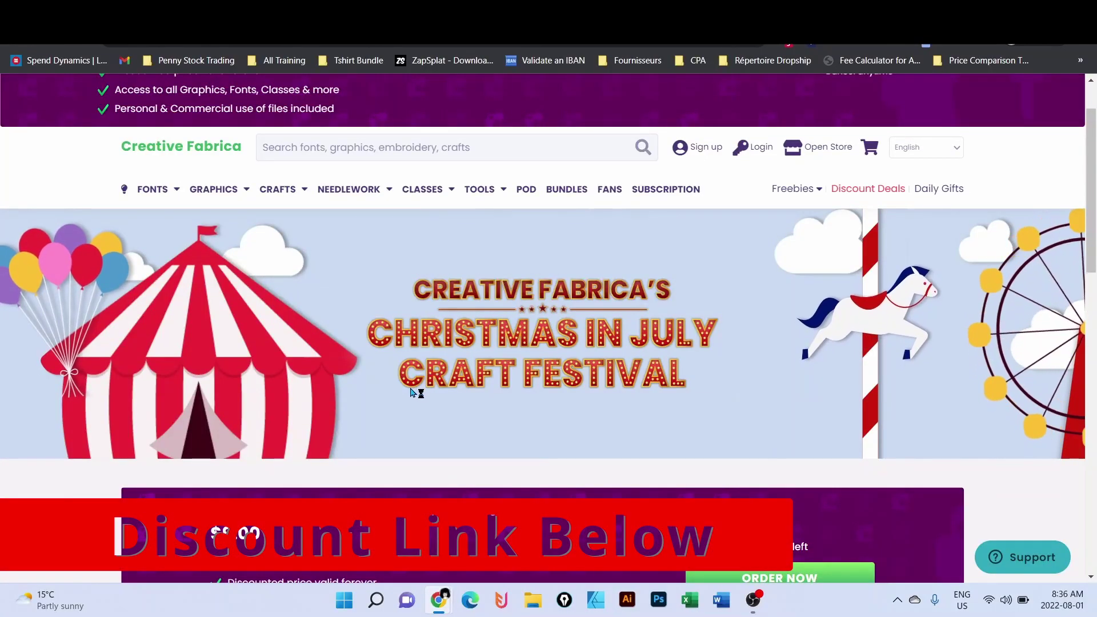
Highlight the $9.00 lifetime and $59.99 yearly All Access prices on Creative Fabrica
{"action": "scroll", "coordinate": [411, 394], "scroll_direction": "down", "scroll_amount": 2}
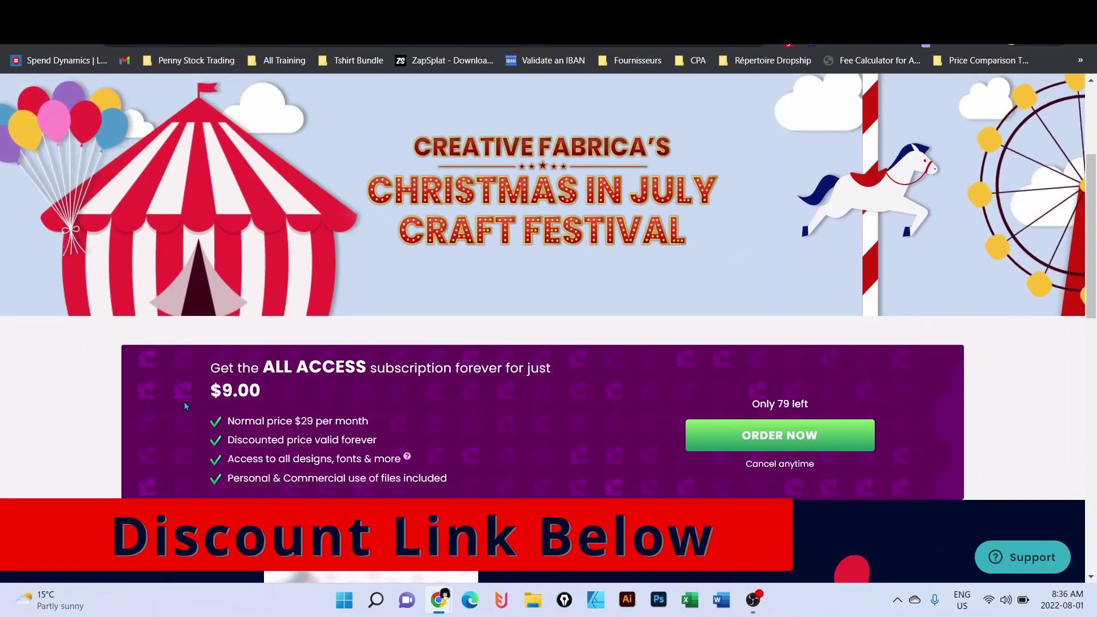
{"action": "left_click_drag", "start_coordinate": [212, 388], "coordinate": [283, 392]}
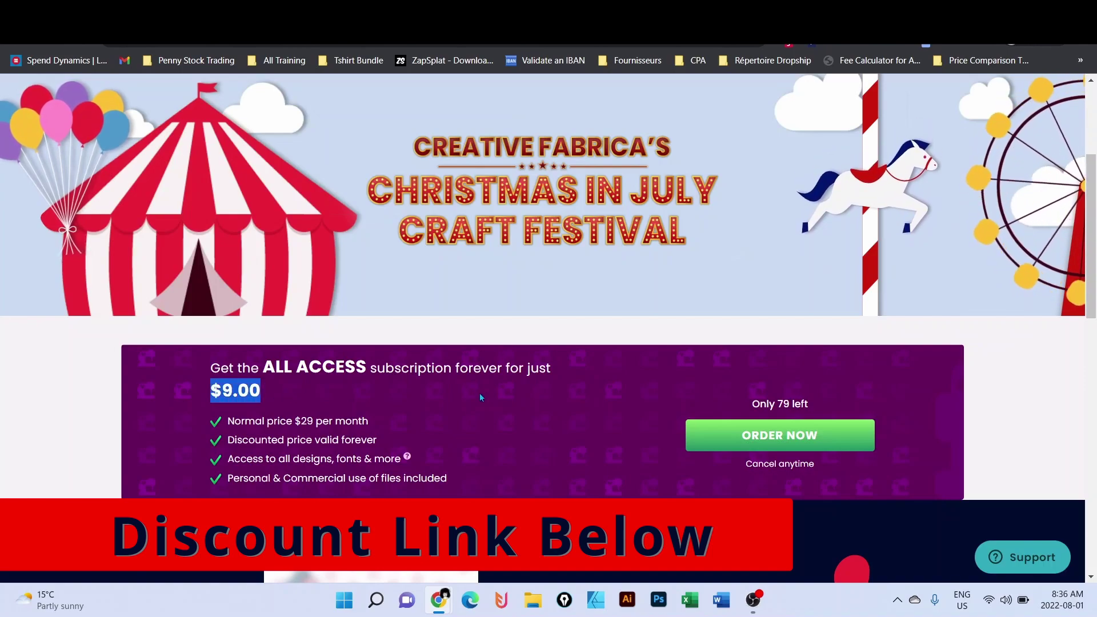
{"action": "scroll", "coordinate": [499, 392], "scroll_direction": "up", "scroll_amount": 3}
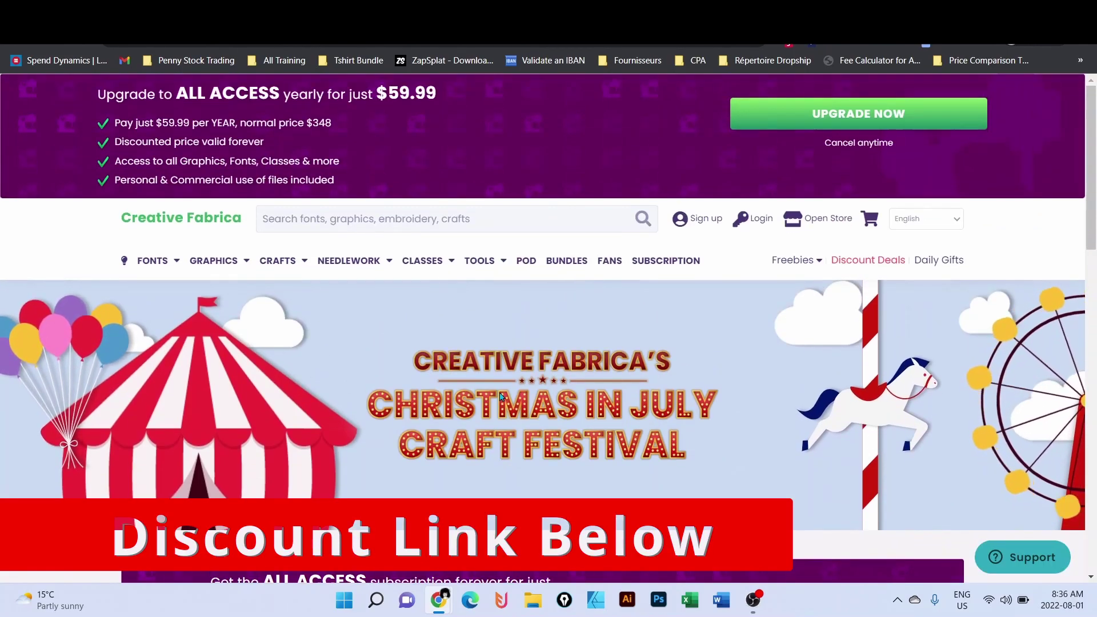
{"action": "left_click_drag", "start_coordinate": [377, 93], "coordinate": [437, 93]}
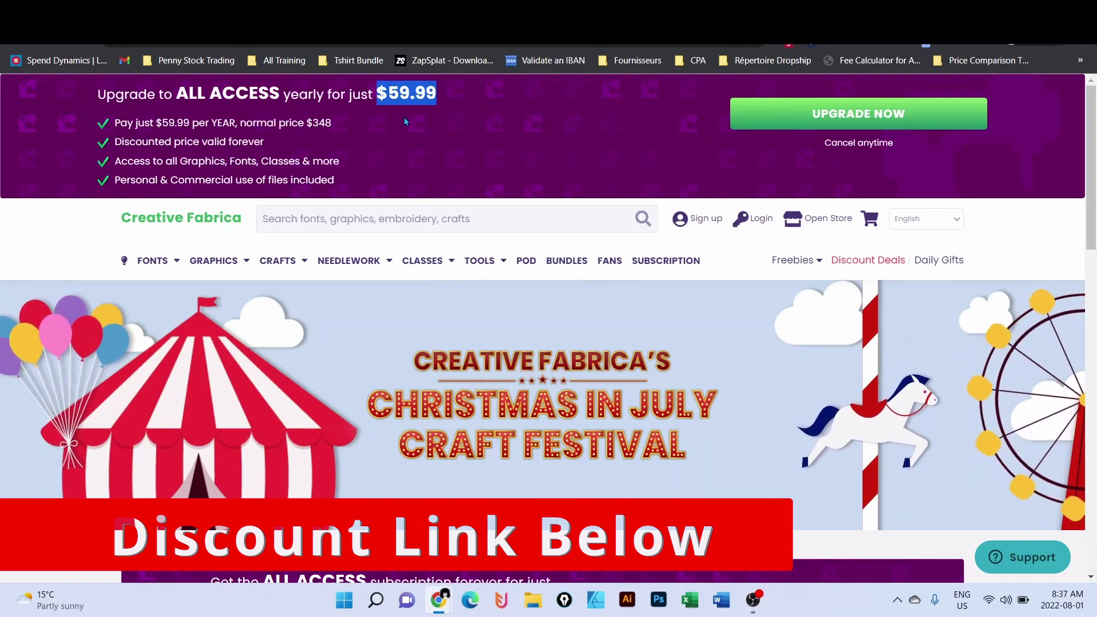
Re-highlight the $59.99 yearly price, then continue to the DALL·E collection page
{"action": "scroll", "coordinate": [422, 206], "scroll_direction": "down", "scroll_amount": 5}
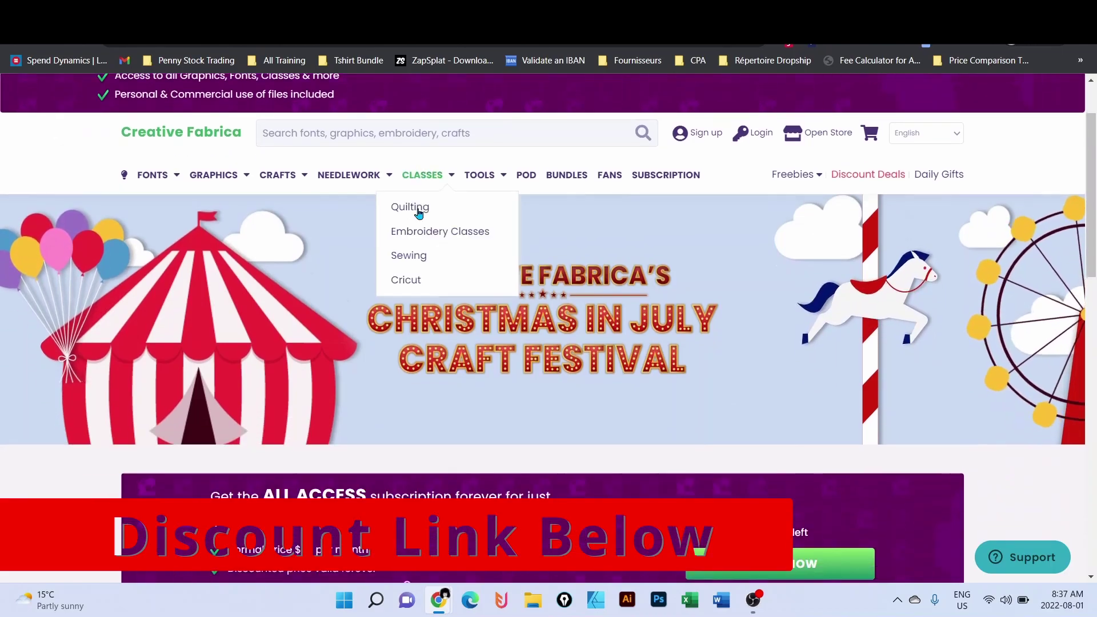
{"action": "scroll", "coordinate": [251, 321], "scroll_direction": "up", "scroll_amount": 5}
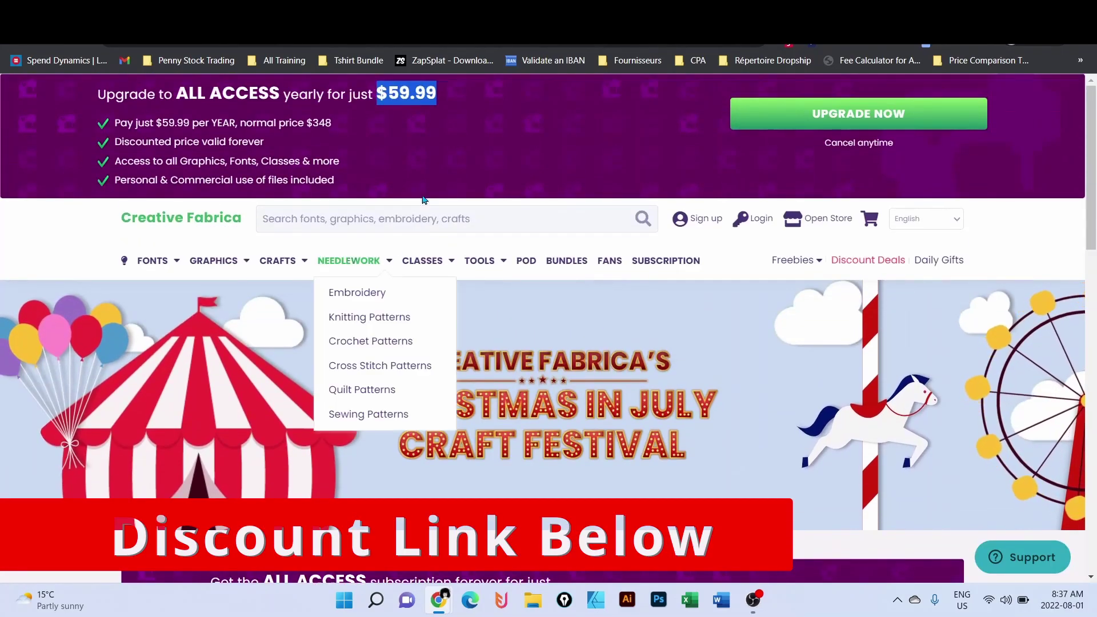
{"action": "left_click", "coordinate": [391, 114]}
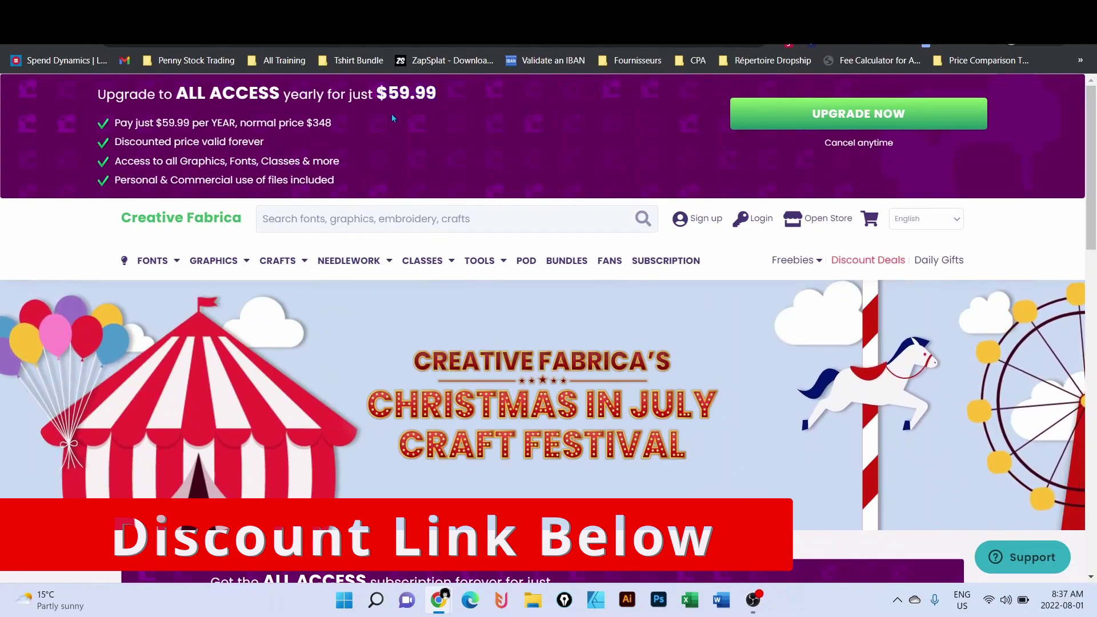
{"action": "left_click_drag", "start_coordinate": [377, 93], "coordinate": [442, 94]}
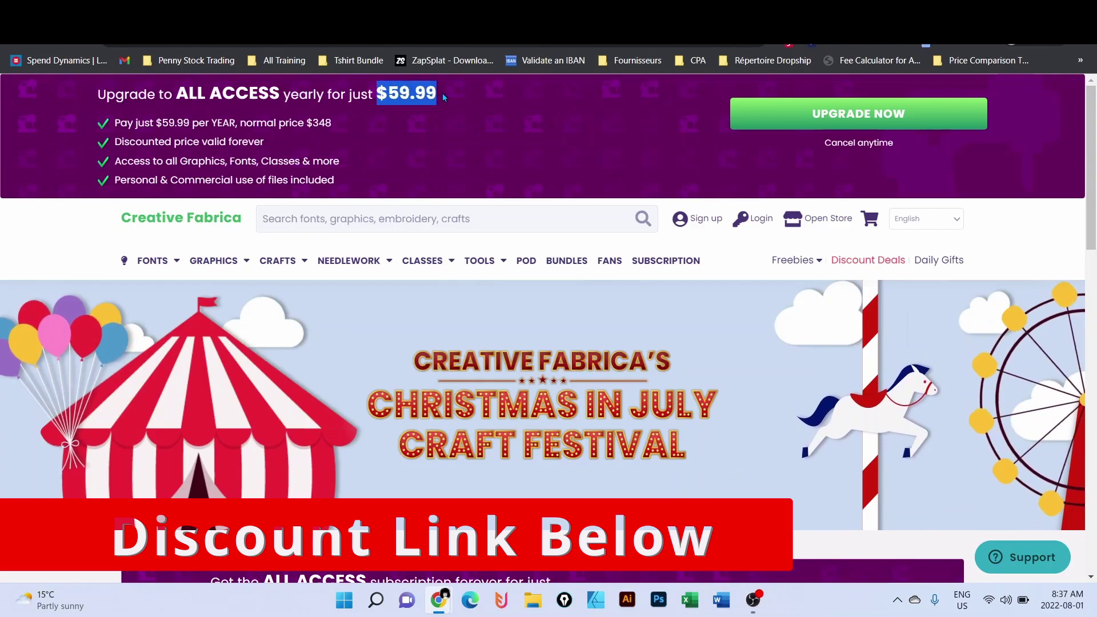
{"action": "left_click", "coordinate": [427, 135]}
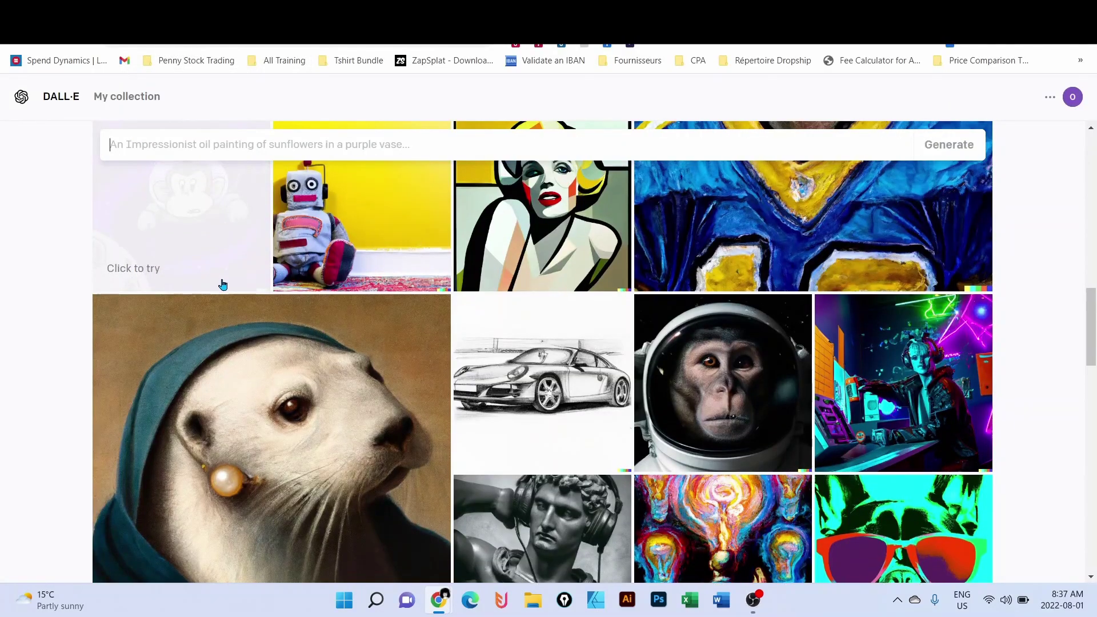
{"action": "scroll", "coordinate": [217, 284], "scroll_direction": "up", "scroll_amount": 5}
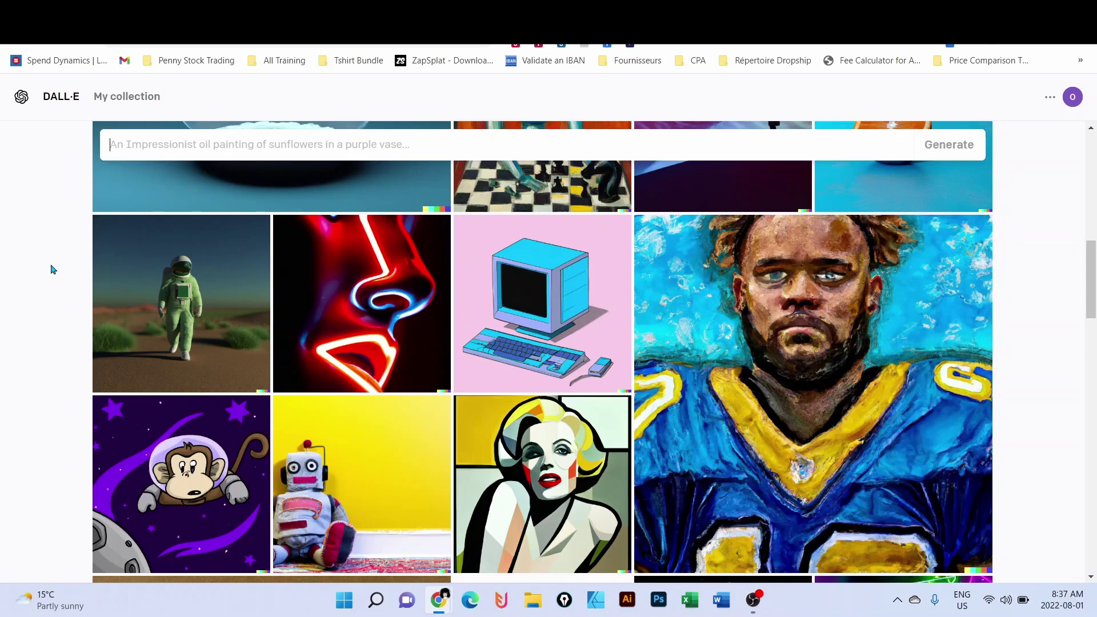
{"action": "scroll", "coordinate": [52, 269], "scroll_direction": "up", "scroll_amount": 5}
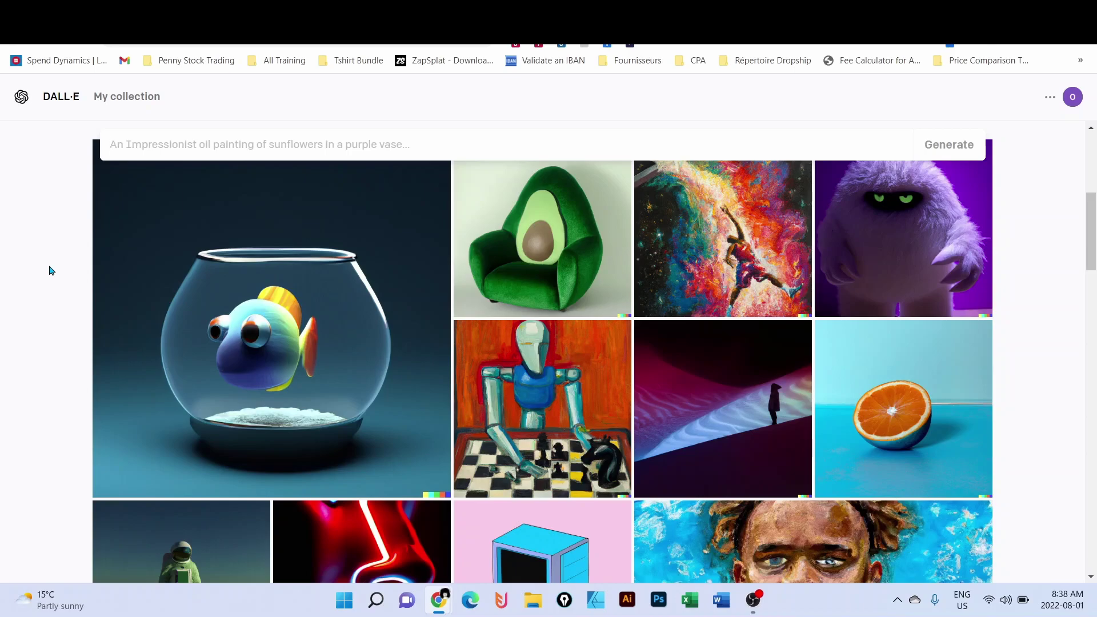
{"action": "scroll", "coordinate": [50, 270], "scroll_direction": "up", "scroll_amount": 3}
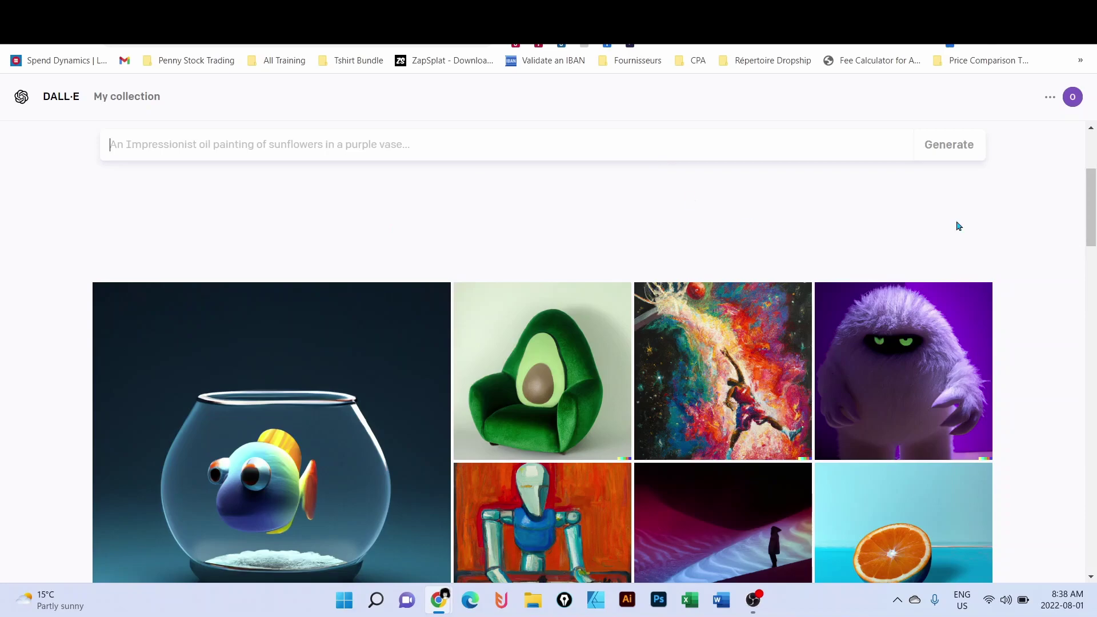
{"action": "left_click", "coordinate": [1072, 96]}
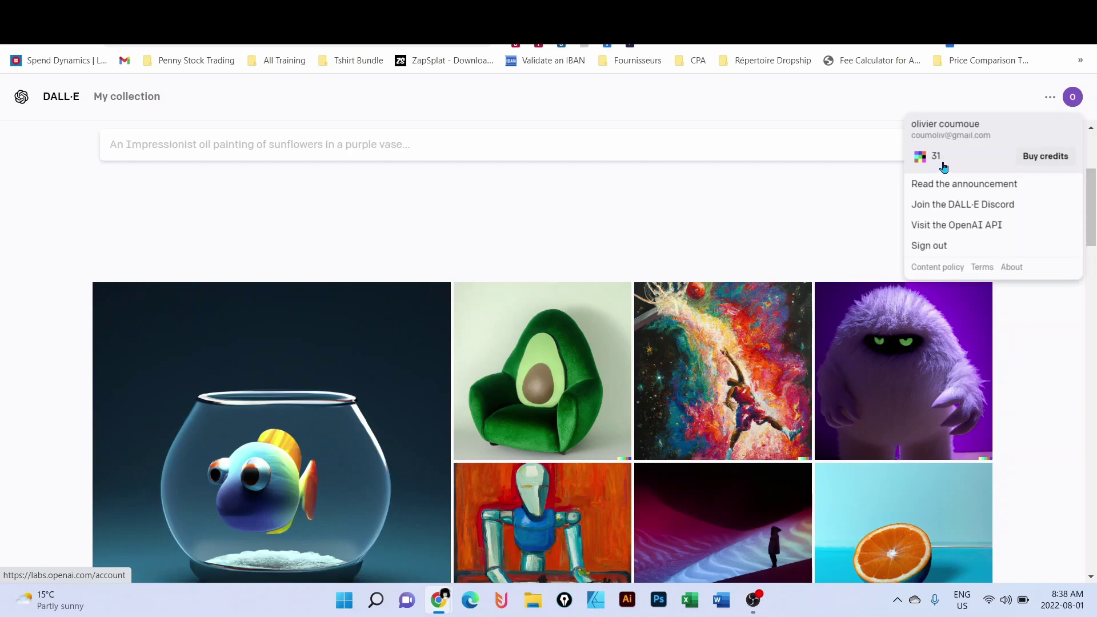
{"action": "left_click", "coordinate": [34, 223]}
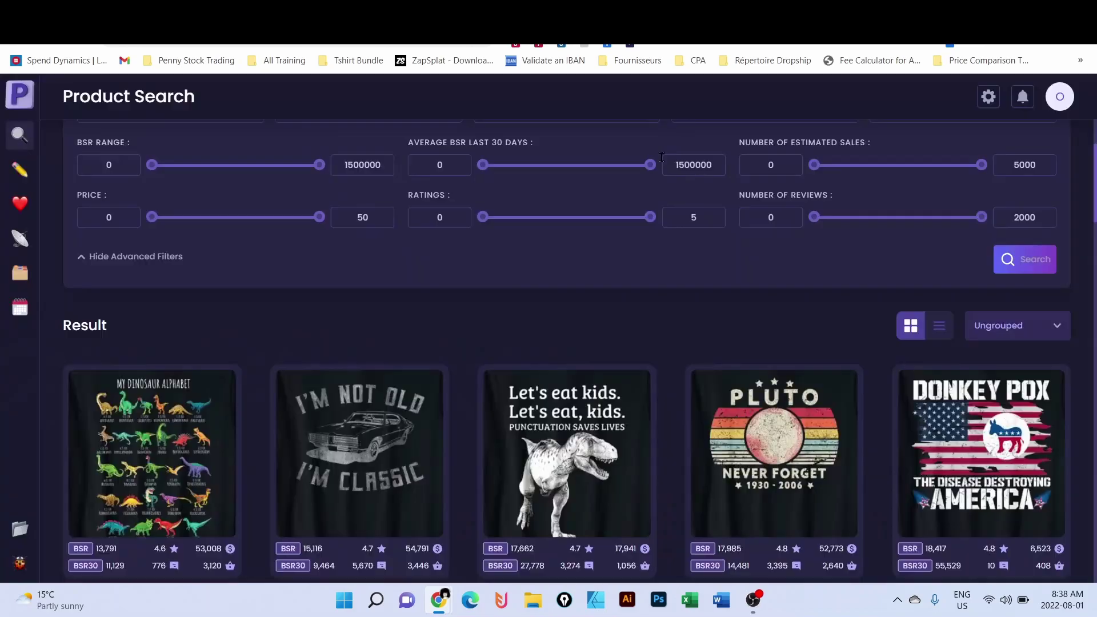
Scroll Productor's best-selling t-shirt grid down to the ramen-eating cat design, then go back to DALL·E
{"action": "scroll", "coordinate": [848, 223], "scroll_direction": "down", "scroll_amount": 3}
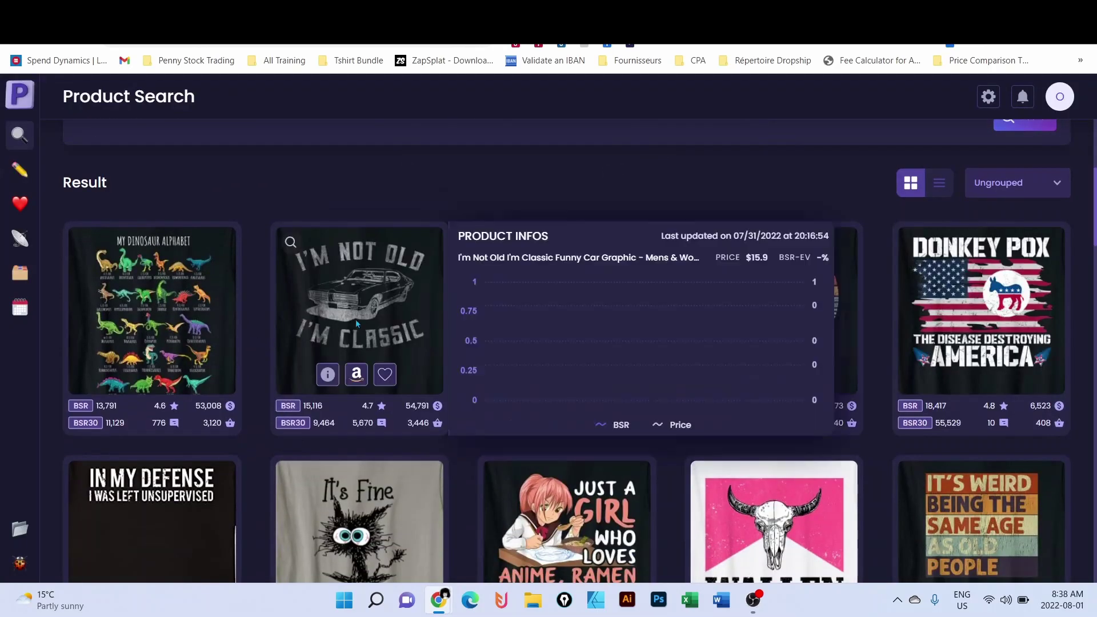
{"action": "scroll", "coordinate": [355, 319], "scroll_direction": "down", "scroll_amount": 3}
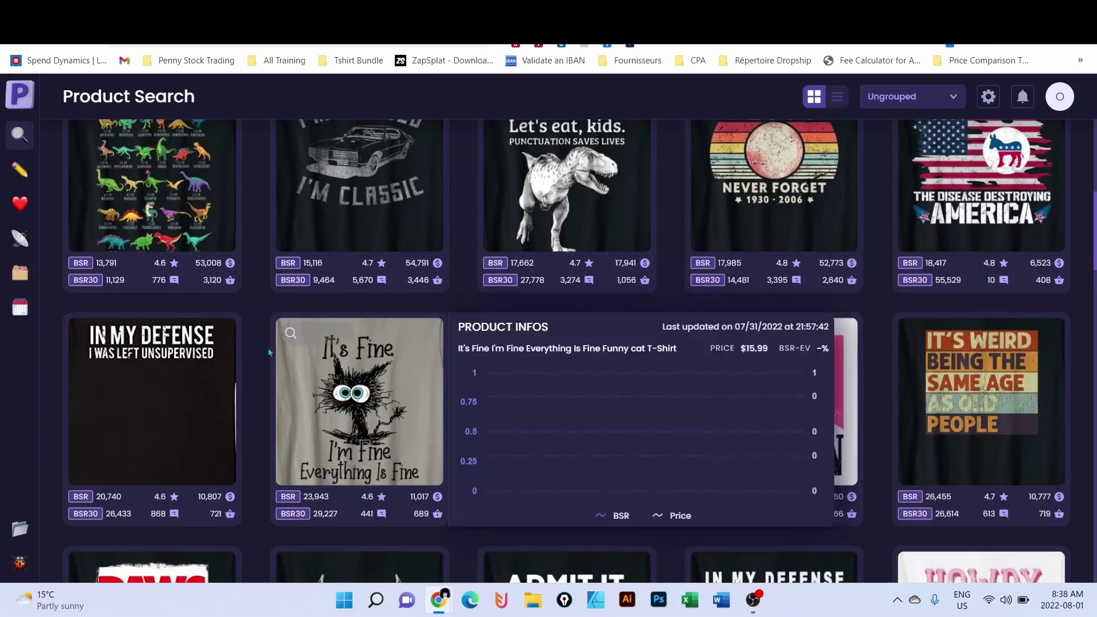
{"action": "scroll", "coordinate": [262, 360], "scroll_direction": "down", "scroll_amount": 4}
{"action": "scroll", "coordinate": [258, 358], "scroll_direction": "down", "scroll_amount": 6}
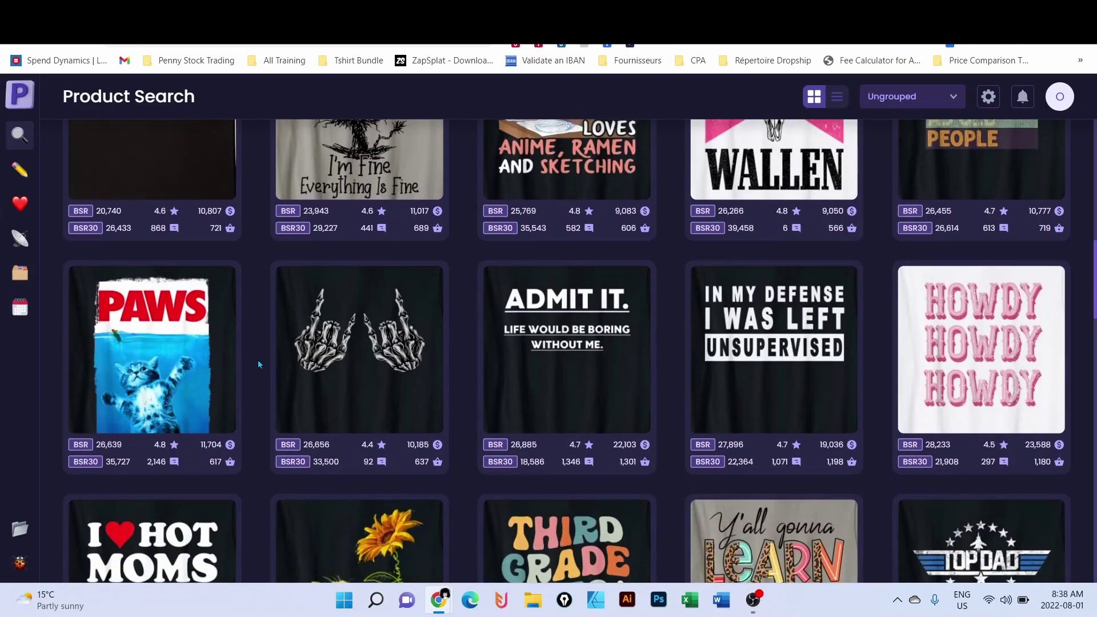
{"action": "scroll", "coordinate": [257, 364], "scroll_direction": "down", "scroll_amount": 8}
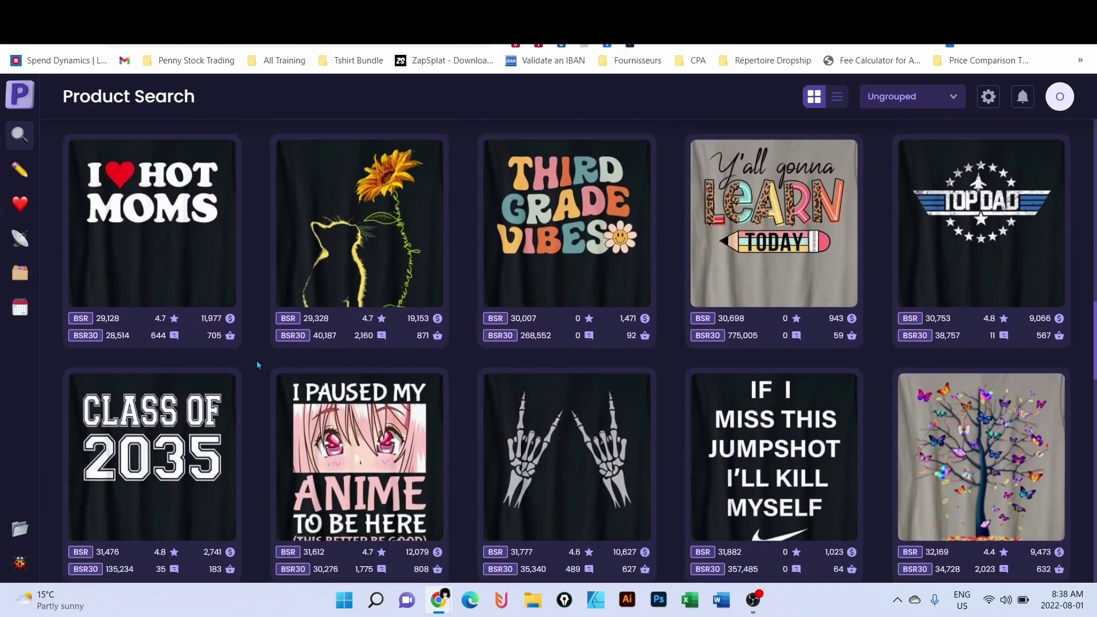
{"action": "scroll", "coordinate": [258, 365], "scroll_direction": "up", "scroll_amount": 3}
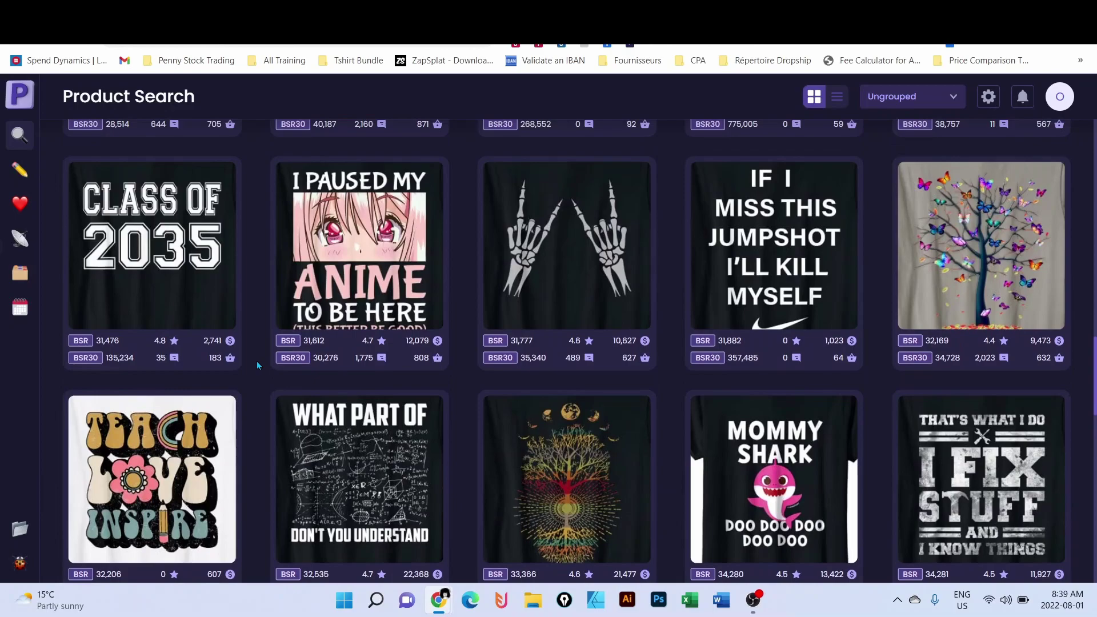
{"action": "scroll", "coordinate": [287, 345], "scroll_direction": "down", "scroll_amount": 4}
{"action": "scroll", "coordinate": [273, 360], "scroll_direction": "down", "scroll_amount": 5}
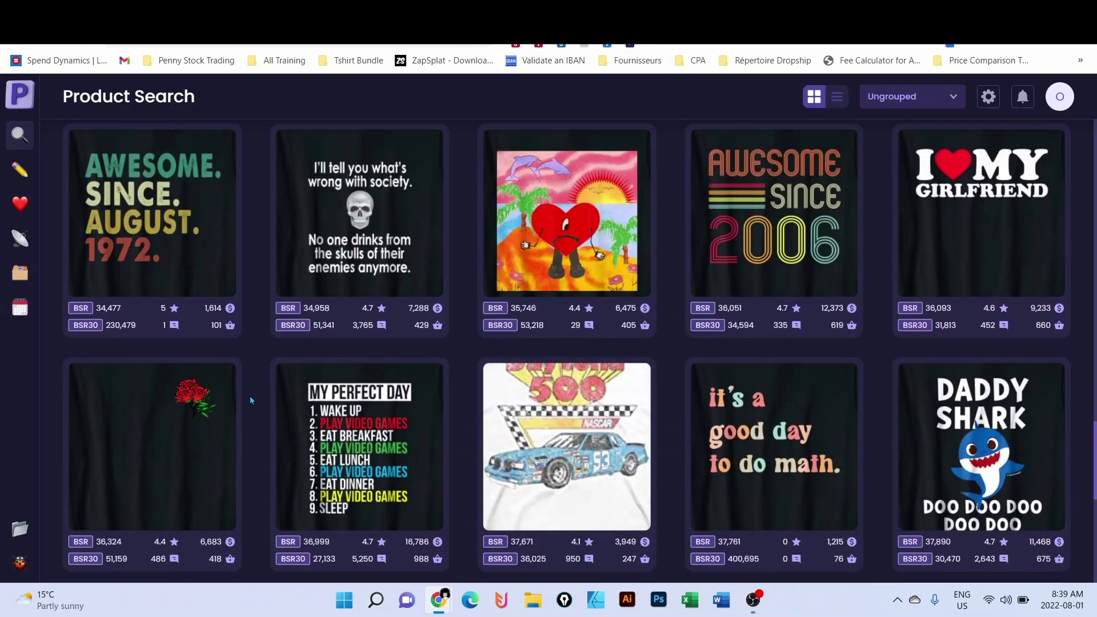
{"action": "scroll", "coordinate": [250, 400], "scroll_direction": "down", "scroll_amount": 6}
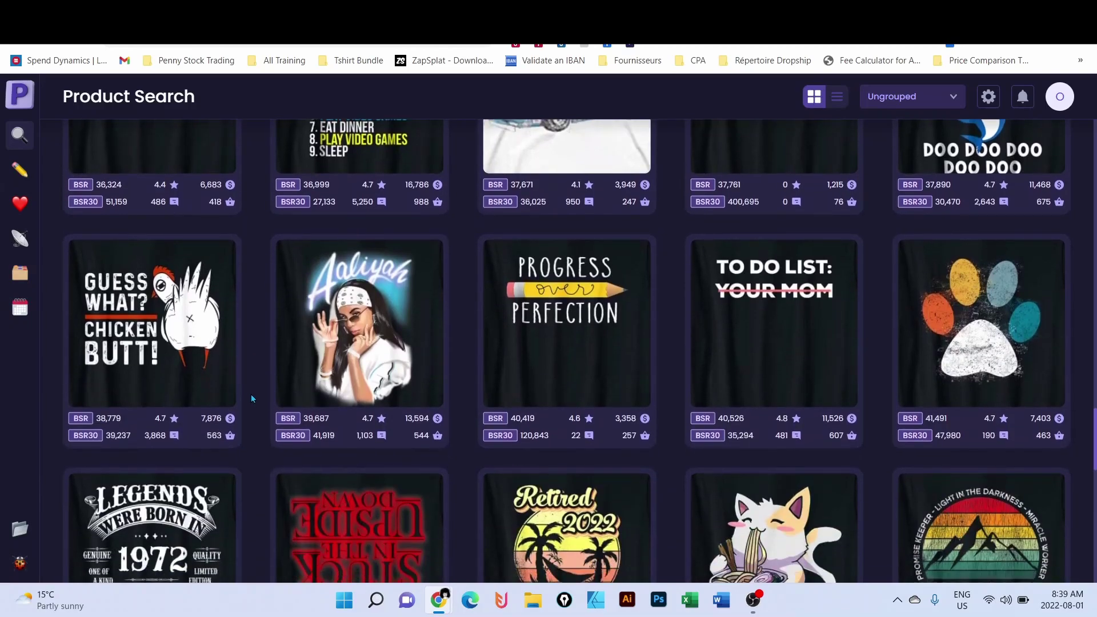
{"action": "scroll", "coordinate": [252, 398], "scroll_direction": "down", "scroll_amount": 3}
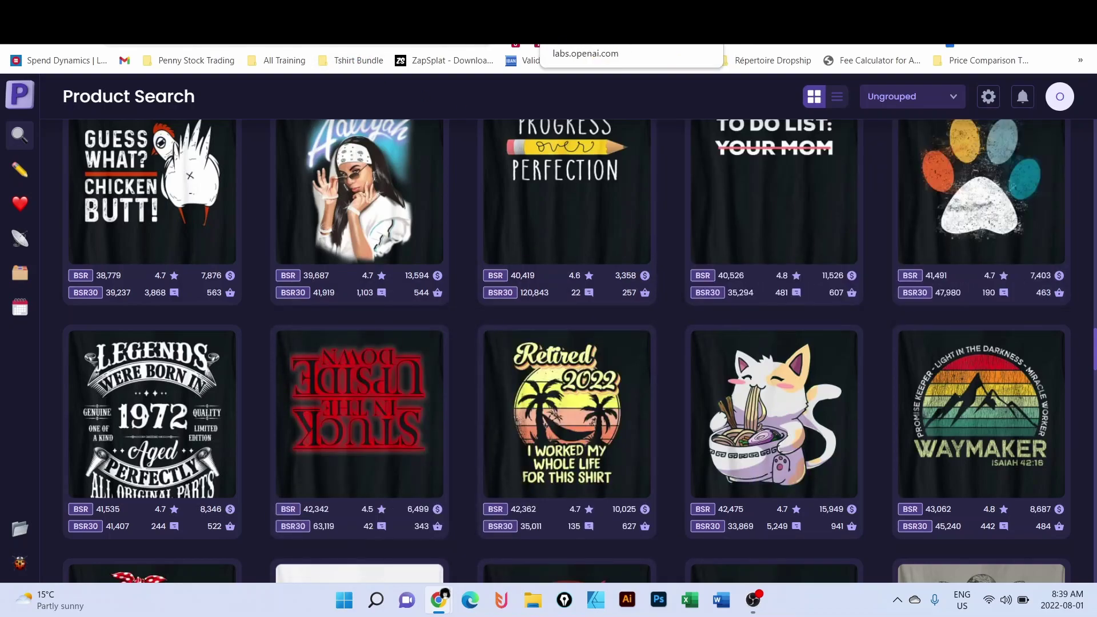
{"action": "left_click", "coordinate": [541, 39]}
Reopen the four 'cat eating ramen in a bowl with chop stick' images from the history sidebar
{"action": "scroll", "coordinate": [669, 240], "scroll_direction": "up", "scroll_amount": 3}
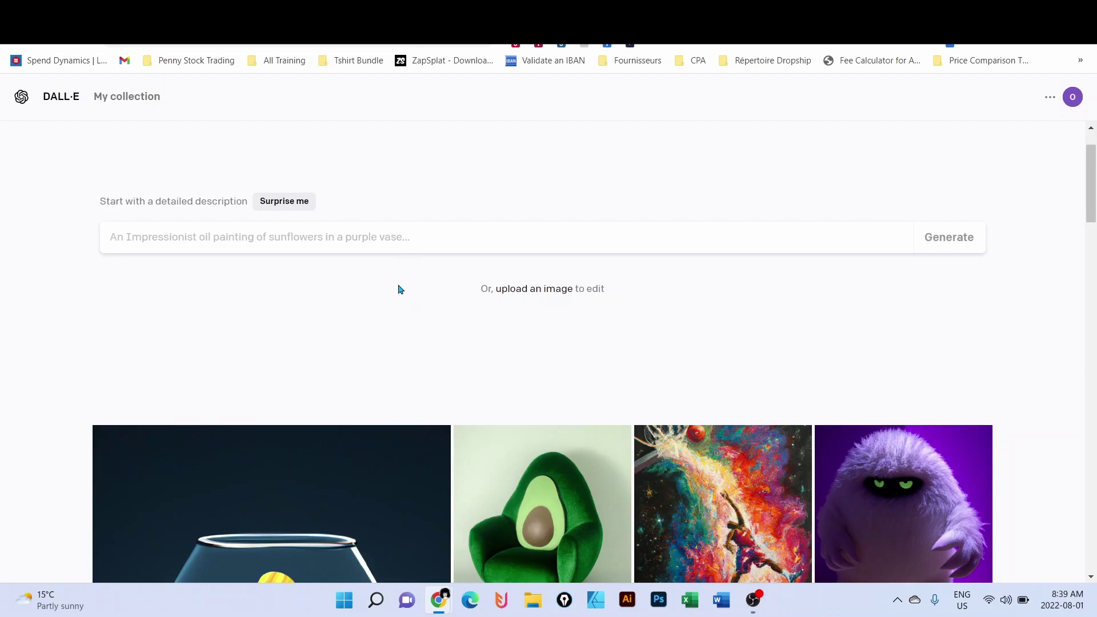
{"action": "left_click", "coordinate": [204, 234]}
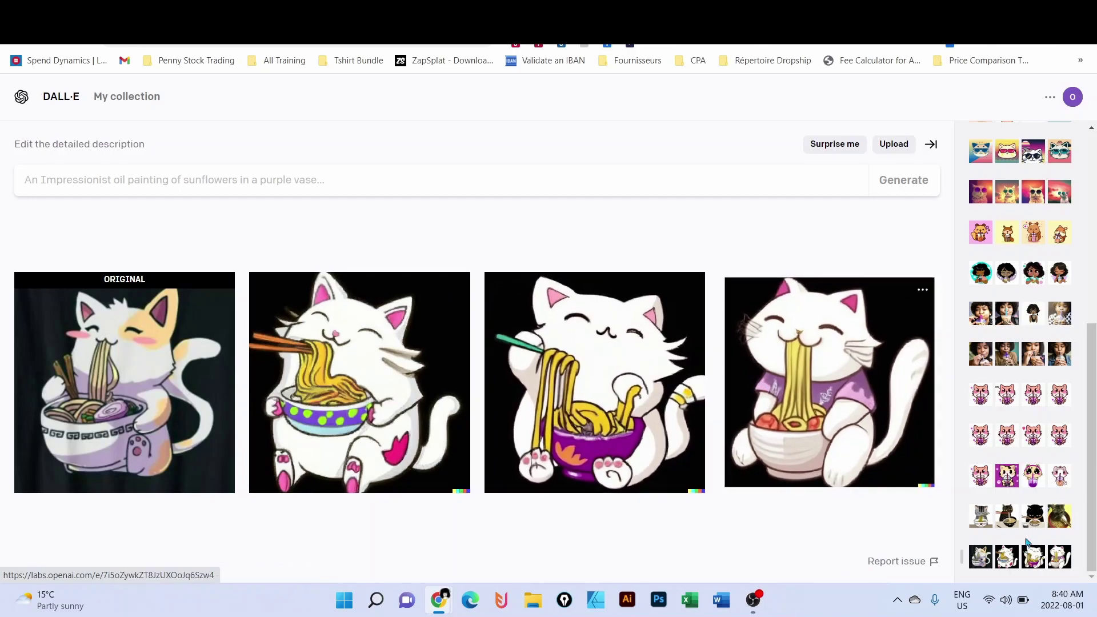
{"action": "left_click", "coordinate": [997, 518]}
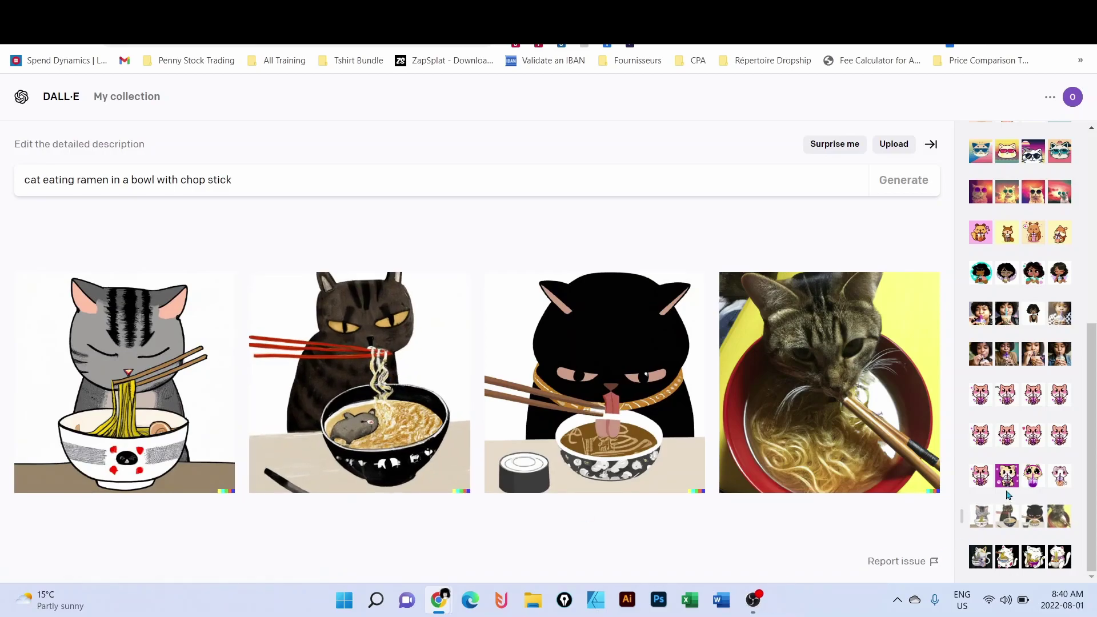
Reopen the four 'Cat Anime Kawai Drinking Bubble Tea' images from the history sidebar
{"action": "left_click", "coordinate": [1000, 478]}
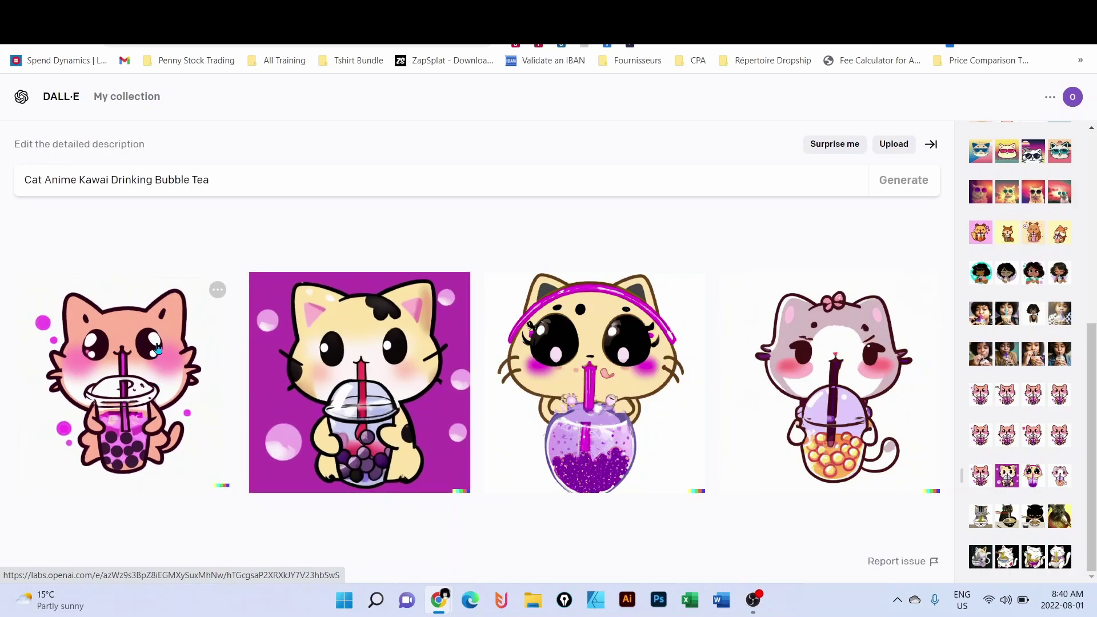
Reopen the four 'kawaii afro american girl drinking bubble tea' images from the history sidebar
{"action": "left_click", "coordinate": [998, 276]}
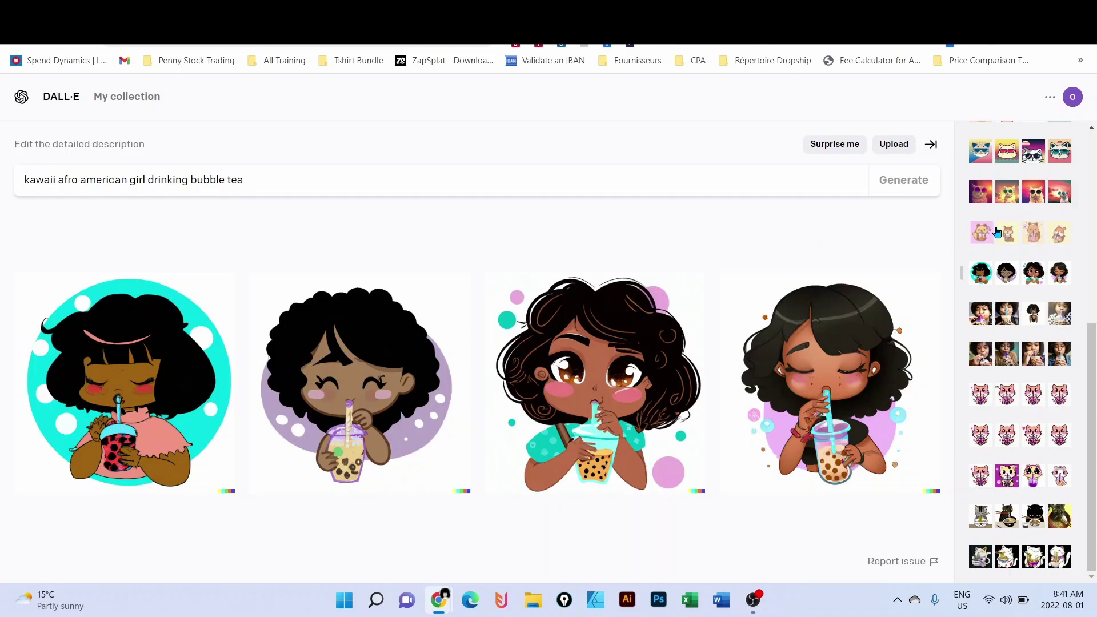
View the kawaii squirrel bubble tea results, then the 'cat wearing sunglasses with retro sunset background' images
{"action": "left_click", "coordinate": [998, 233]}
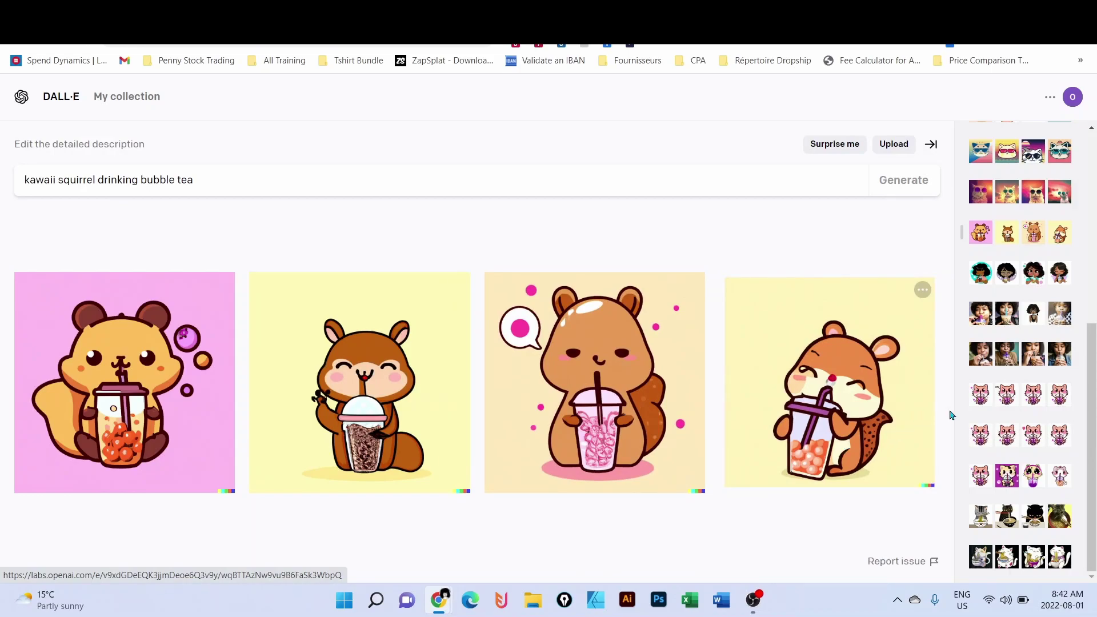
{"action": "scroll", "coordinate": [988, 269], "scroll_direction": "up", "scroll_amount": 1}
{"action": "left_click", "coordinate": [988, 269]}
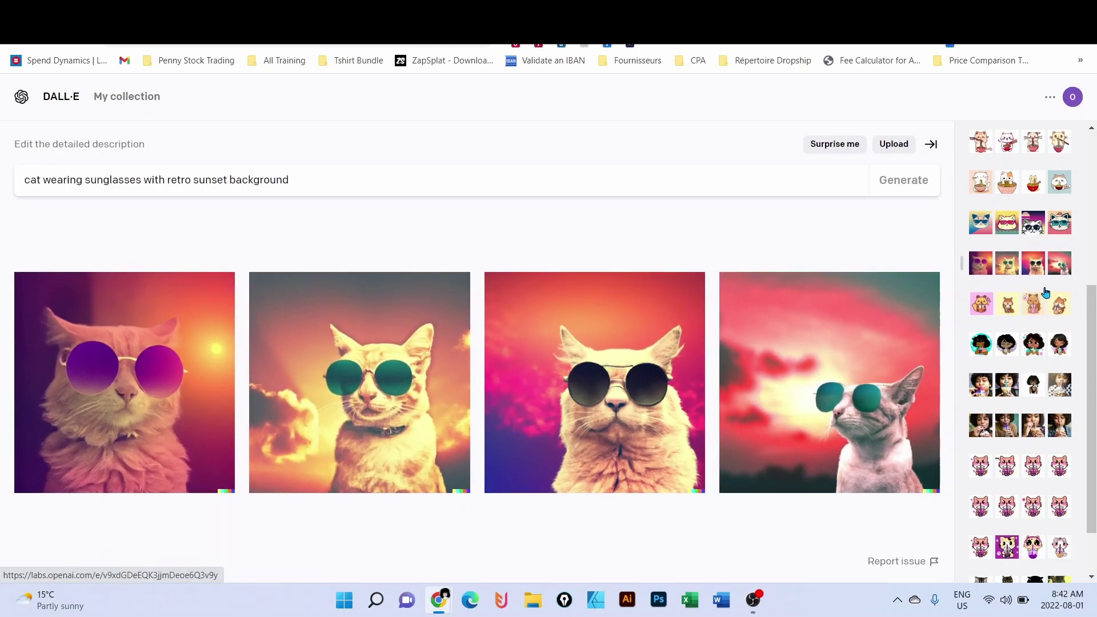
Reload the kawaii sunglasses-cat retro sunset generation, then the kawaii cat eating noodles one
{"action": "left_click", "coordinate": [1008, 226]}
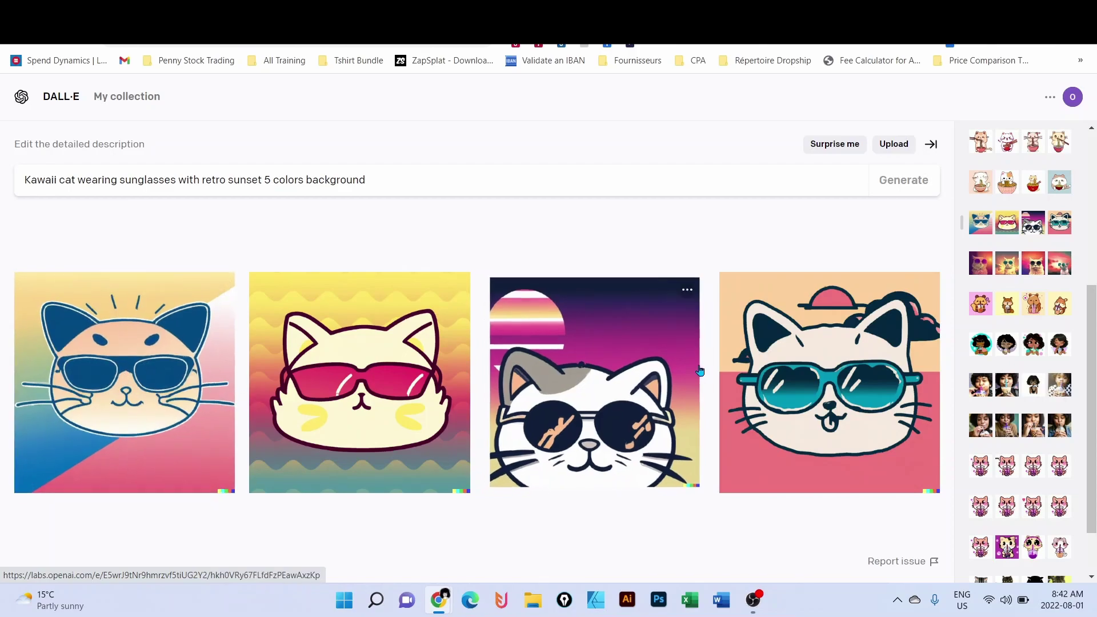
{"action": "scroll", "coordinate": [1043, 398], "scroll_direction": "up", "scroll_amount": 3}
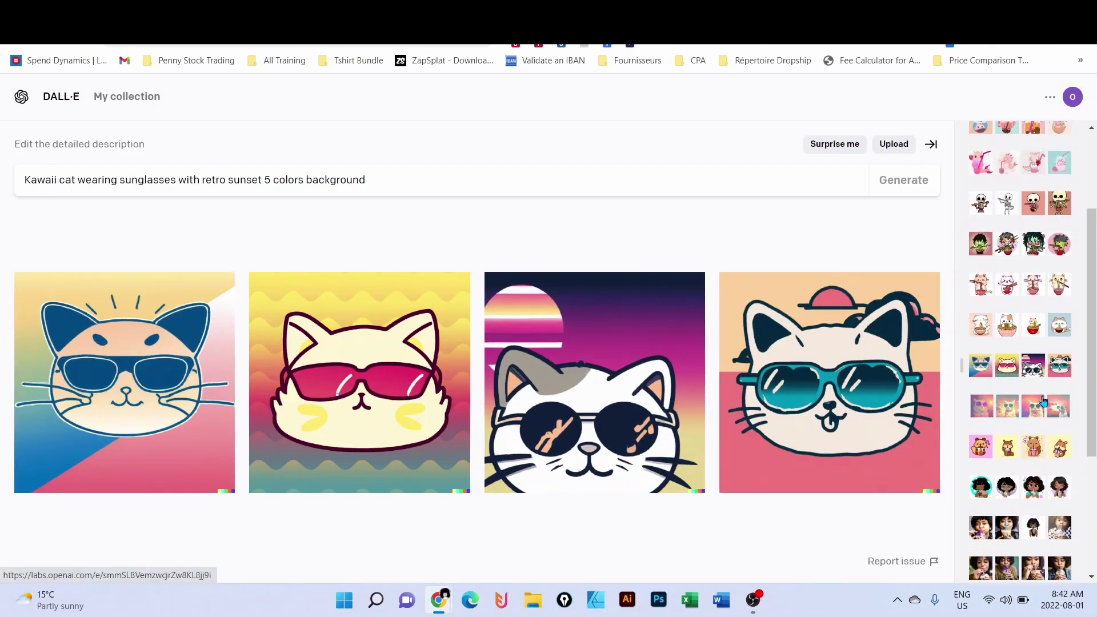
{"action": "left_click", "coordinate": [1007, 323]}
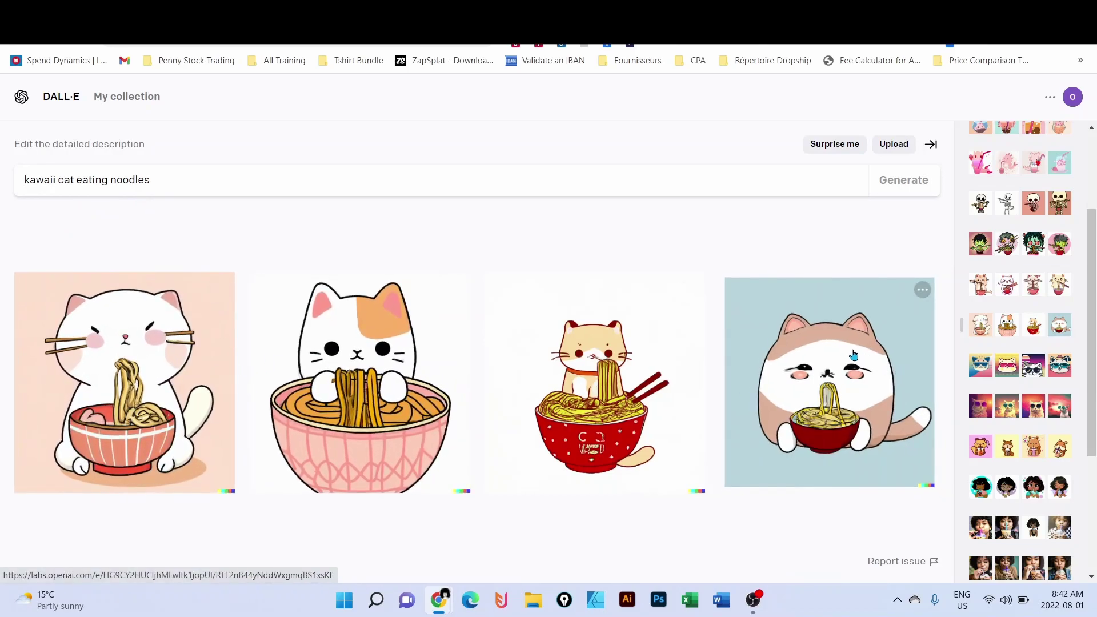
Reload the 'kawaii cat holding chopstick and eating noodles' results, then the kawaii zombie noodle generation
{"action": "left_click", "coordinate": [1012, 287]}
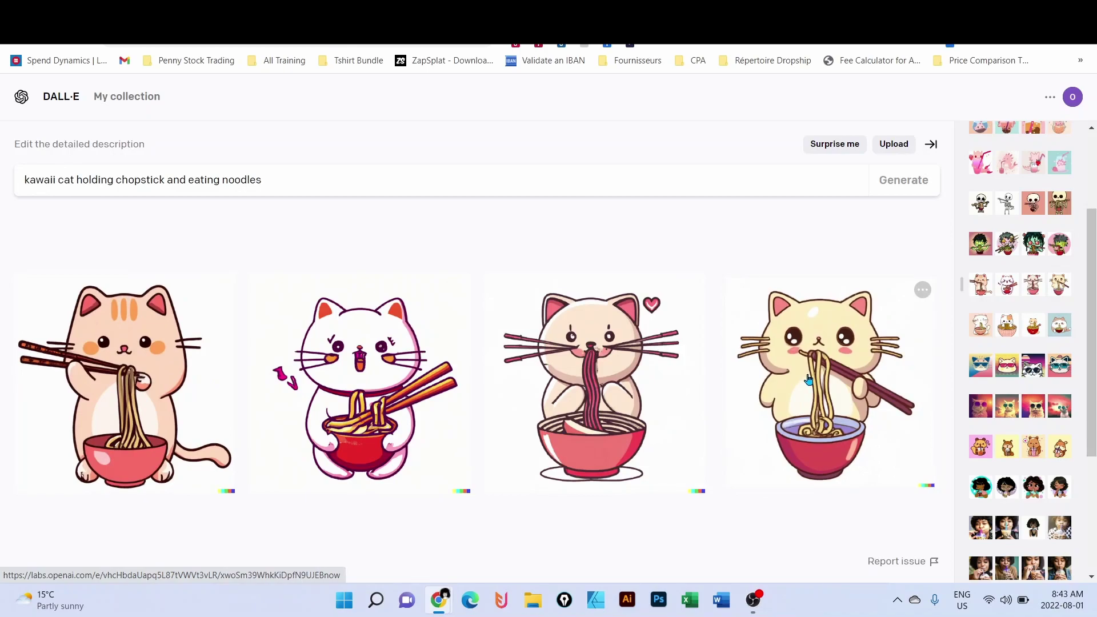
{"action": "left_click", "coordinate": [1007, 243]}
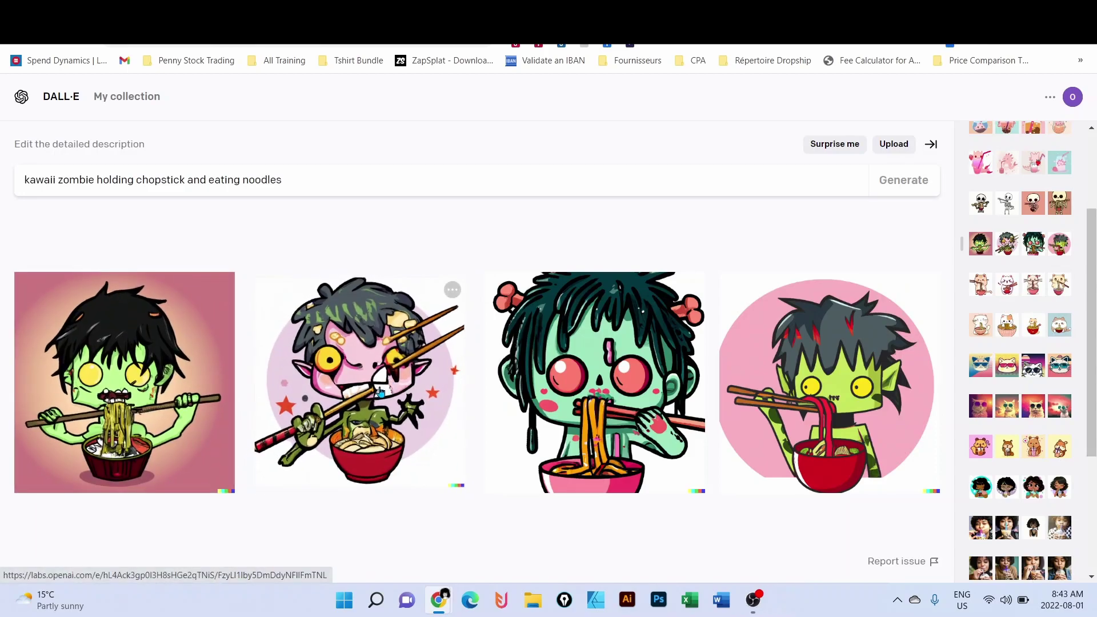
Glance at the second zombie image's quick actions, then switch to the Productor search page
{"action": "left_click", "coordinate": [452, 290]}
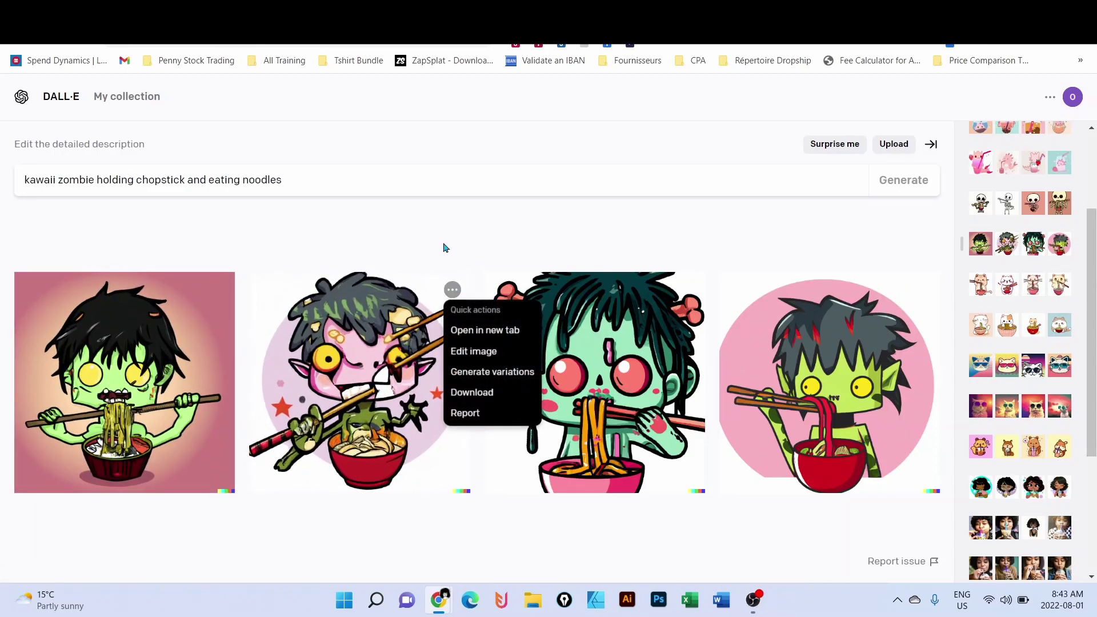
{"action": "left_click", "coordinate": [449, 223]}
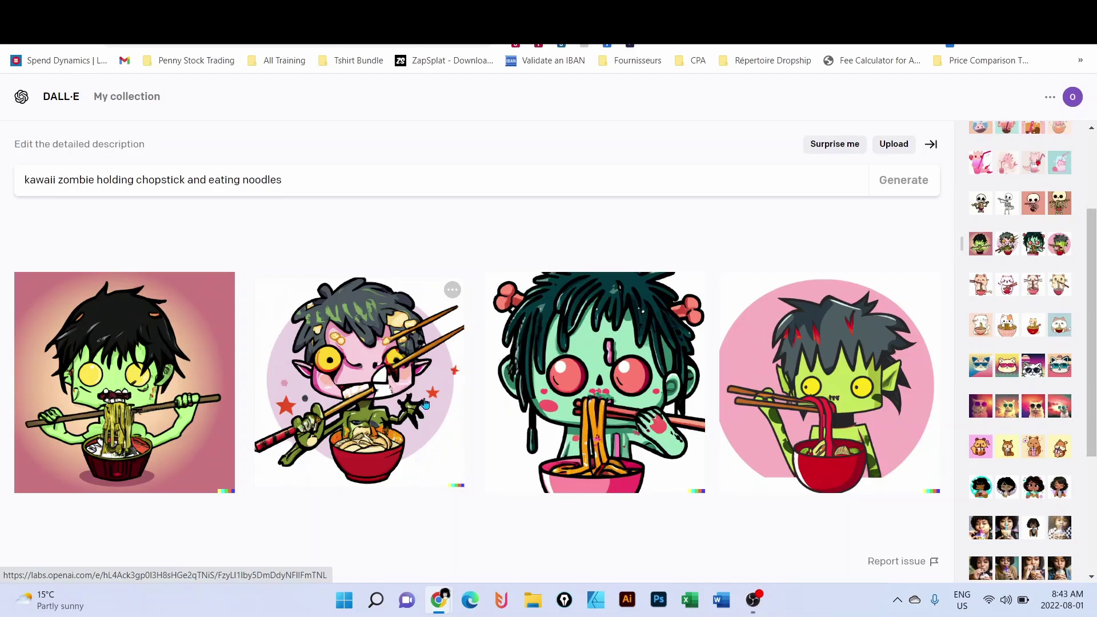
{"action": "left_click", "coordinate": [397, 28]}
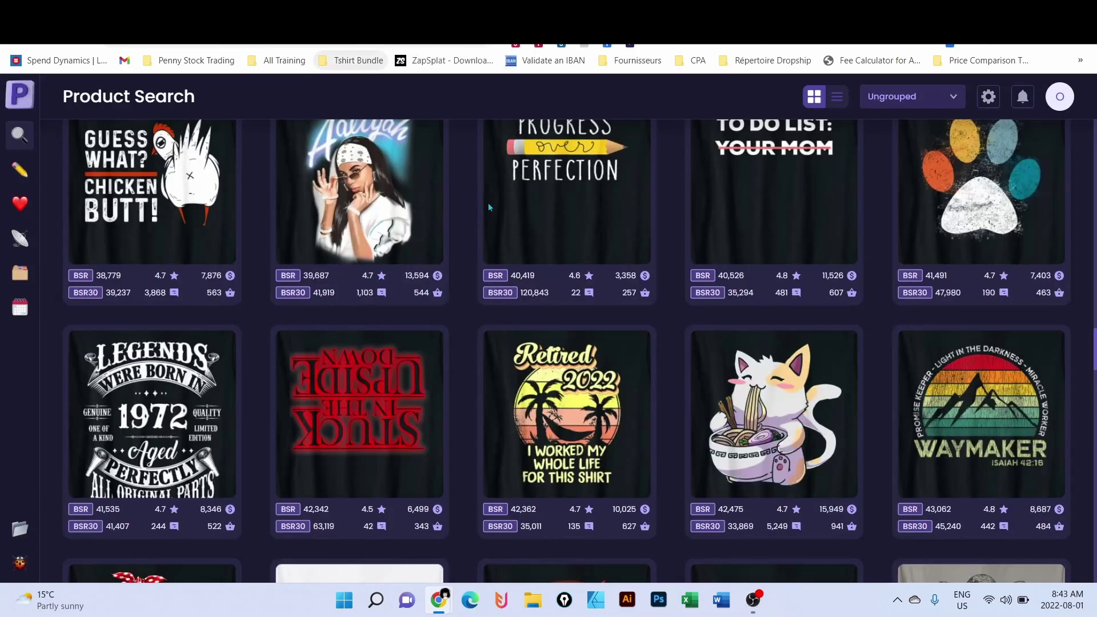
Look over the ramen cat shirt listing, then return to the kawaii zombie noodle results
{"action": "mouse_move", "coordinate": [768, 432]}
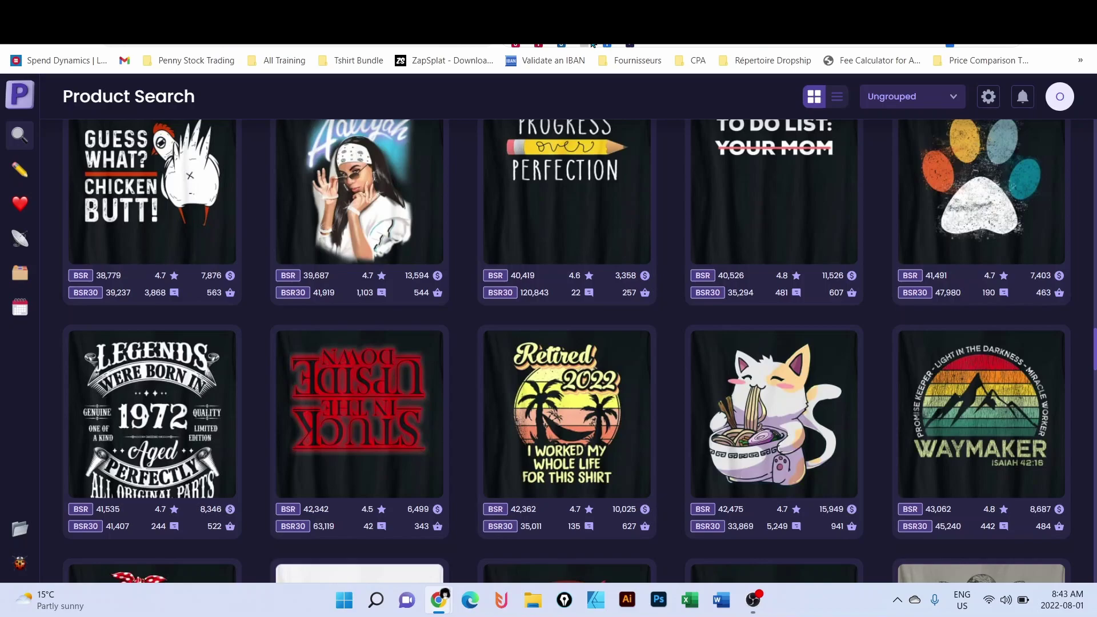
{"action": "left_click", "coordinate": [588, 44]}
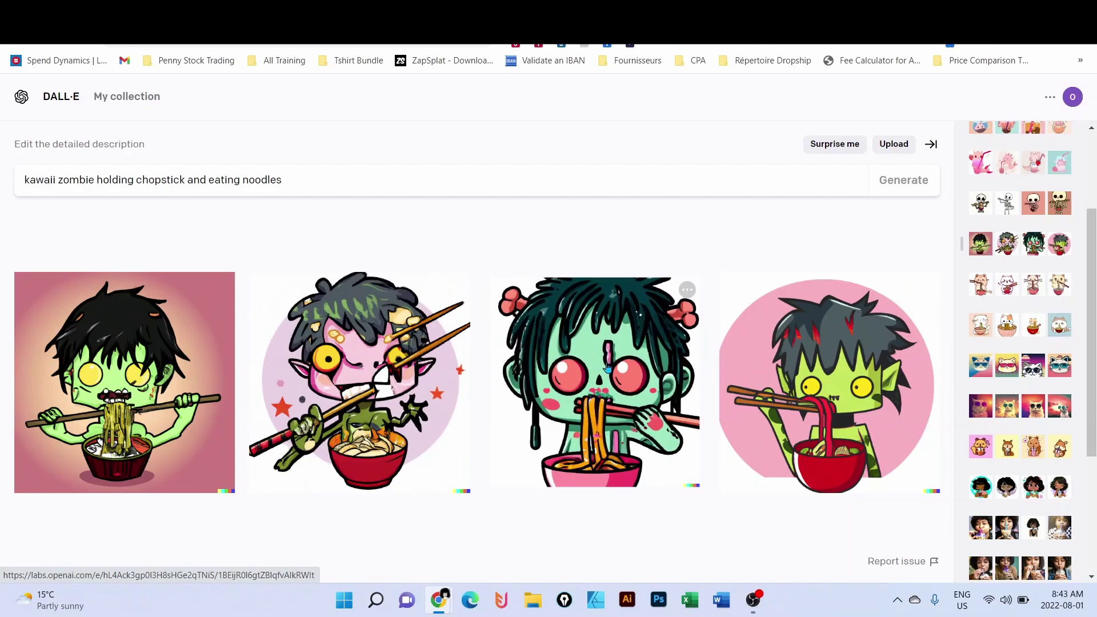
{"action": "left_click", "coordinate": [989, 204]}
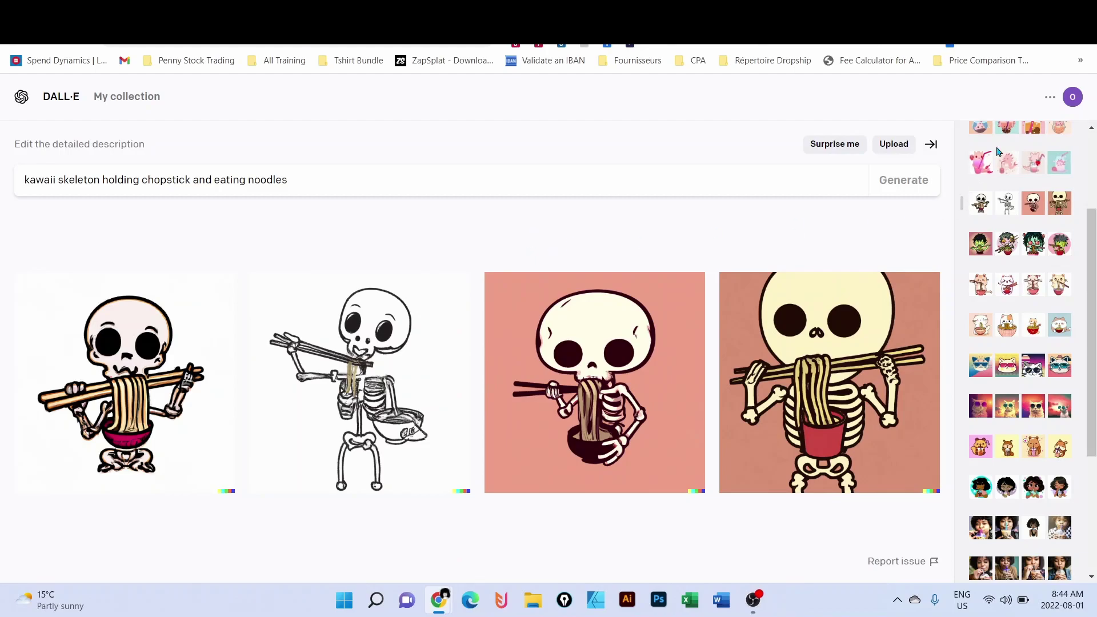
{"action": "left_click", "coordinate": [980, 163]}
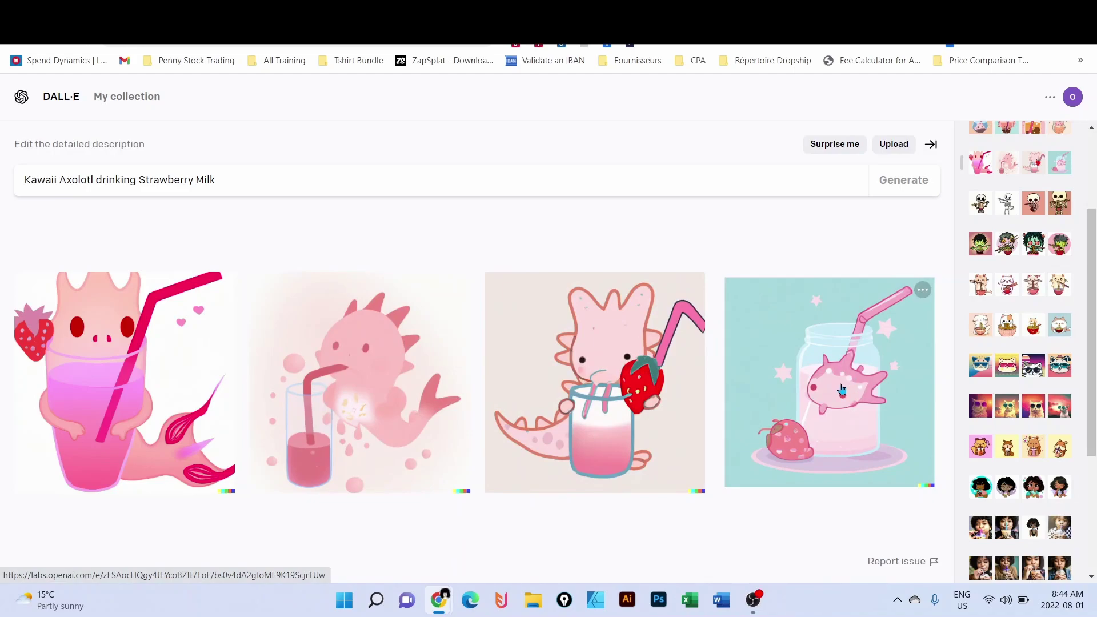
{"action": "scroll", "coordinate": [1031, 391], "scroll_direction": "up", "scroll_amount": 3}
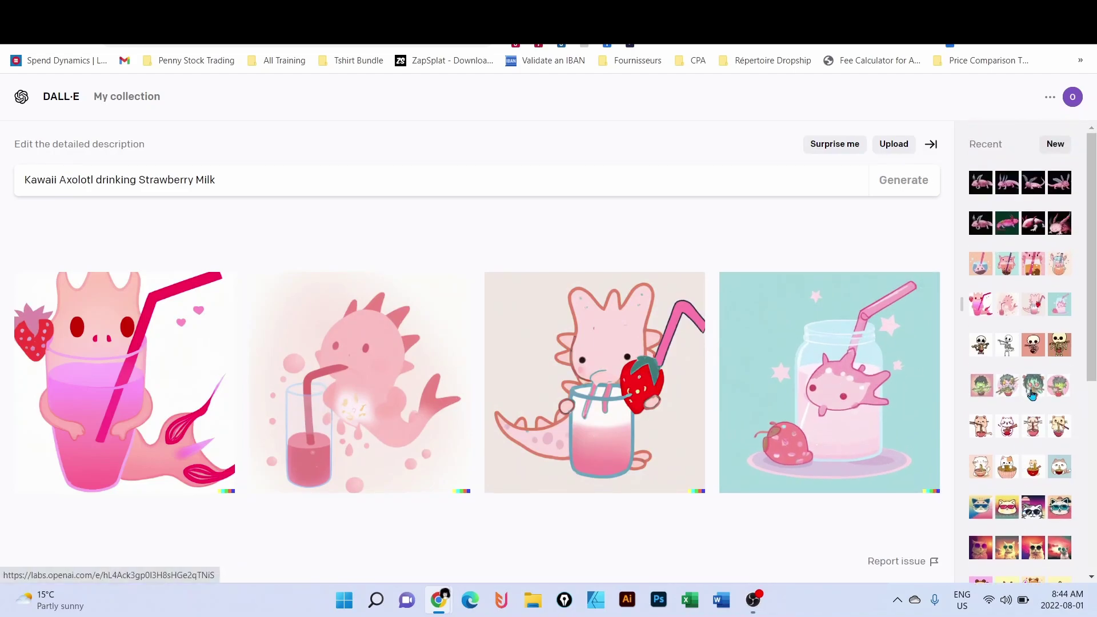
{"action": "left_click", "coordinate": [1032, 388]}
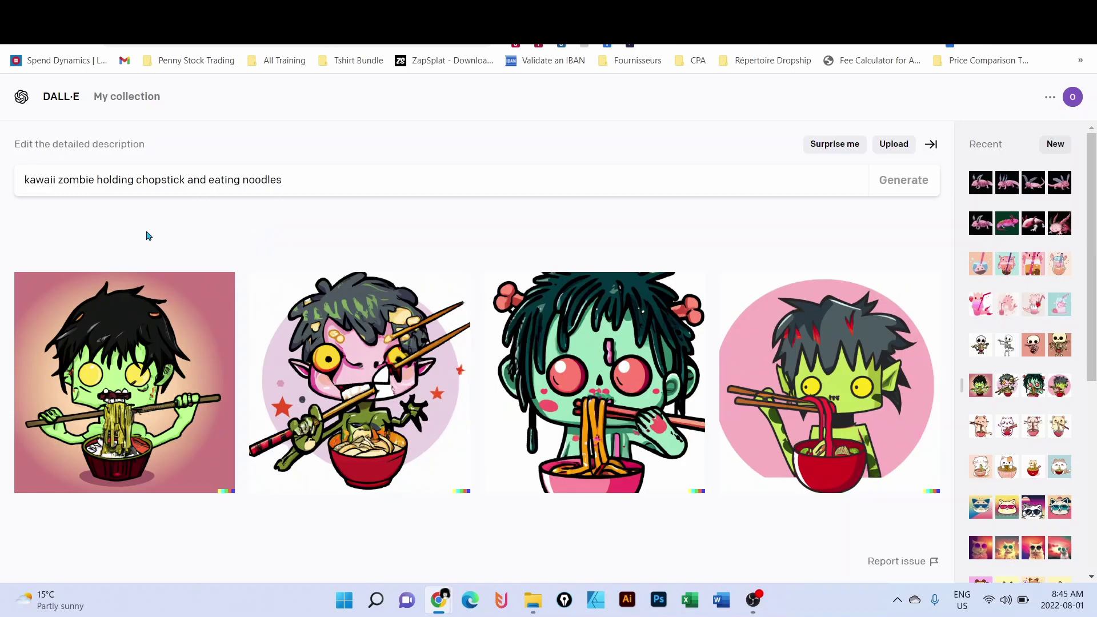
Change the prompt to 'kawaii Santa holding chopstick and eating Ramen' and generate new images
{"action": "double_click", "coordinate": [82, 178]}
{"action": "type", "text": "Santa"}
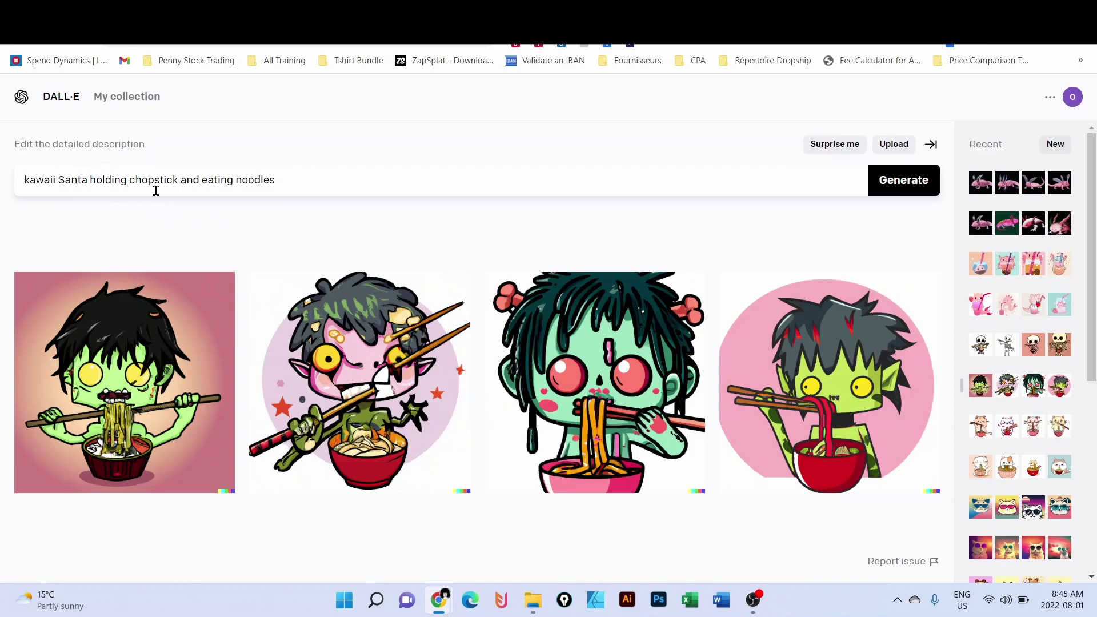
{"action": "double_click", "coordinate": [257, 180]}
{"action": "type", "text": "Rame"}
{"action": "left_click", "coordinate": [895, 183]}
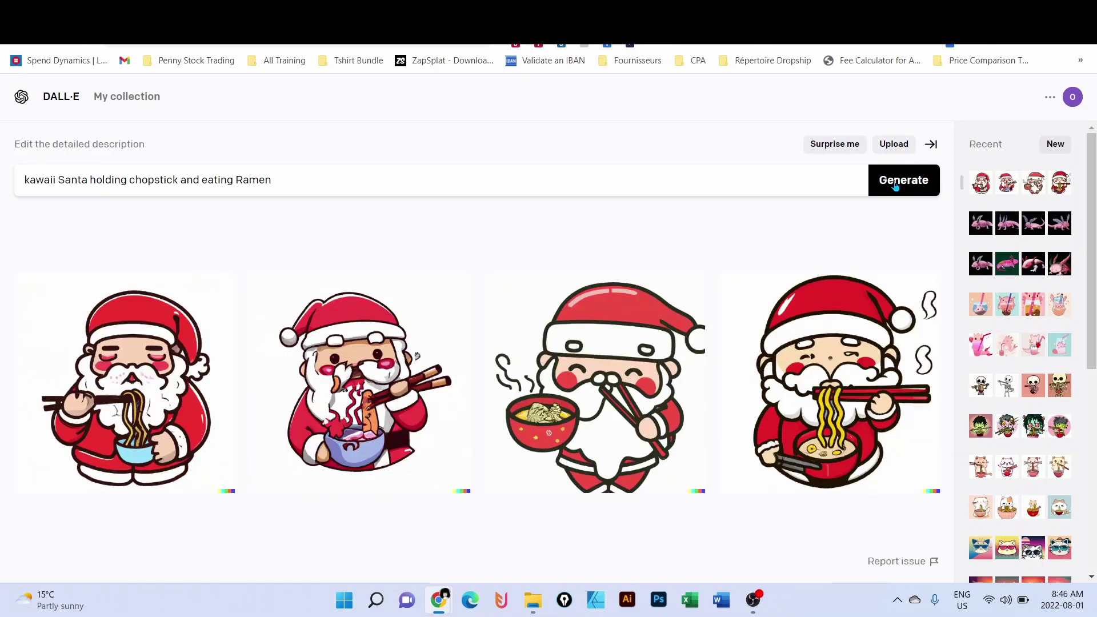
{"action": "left_click", "coordinate": [895, 184]}
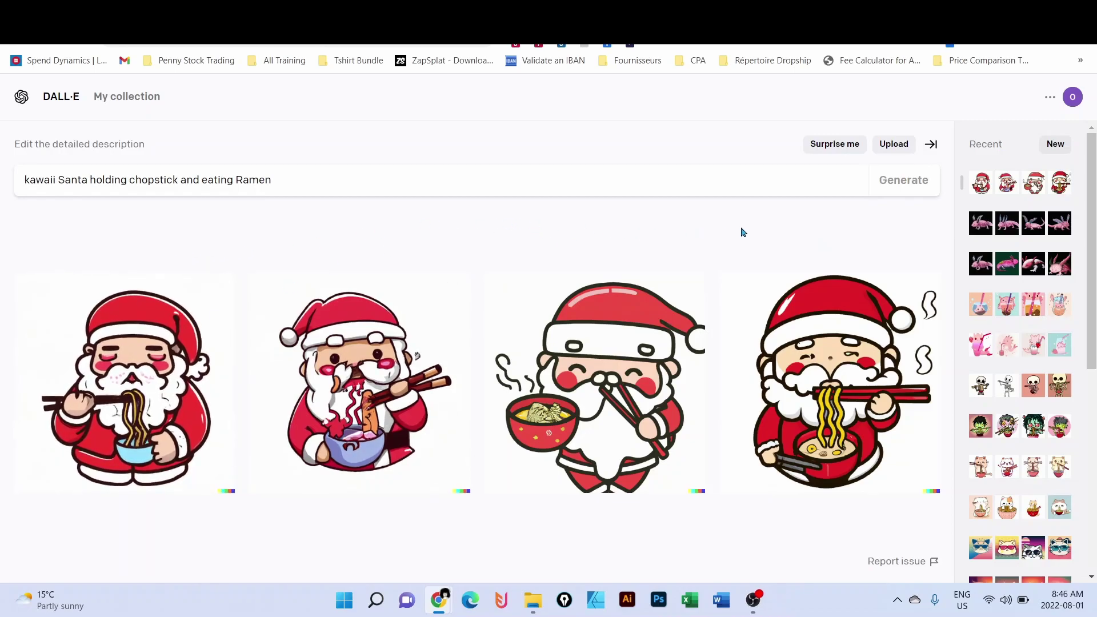
{"action": "mouse_move", "coordinate": [154, 410]}
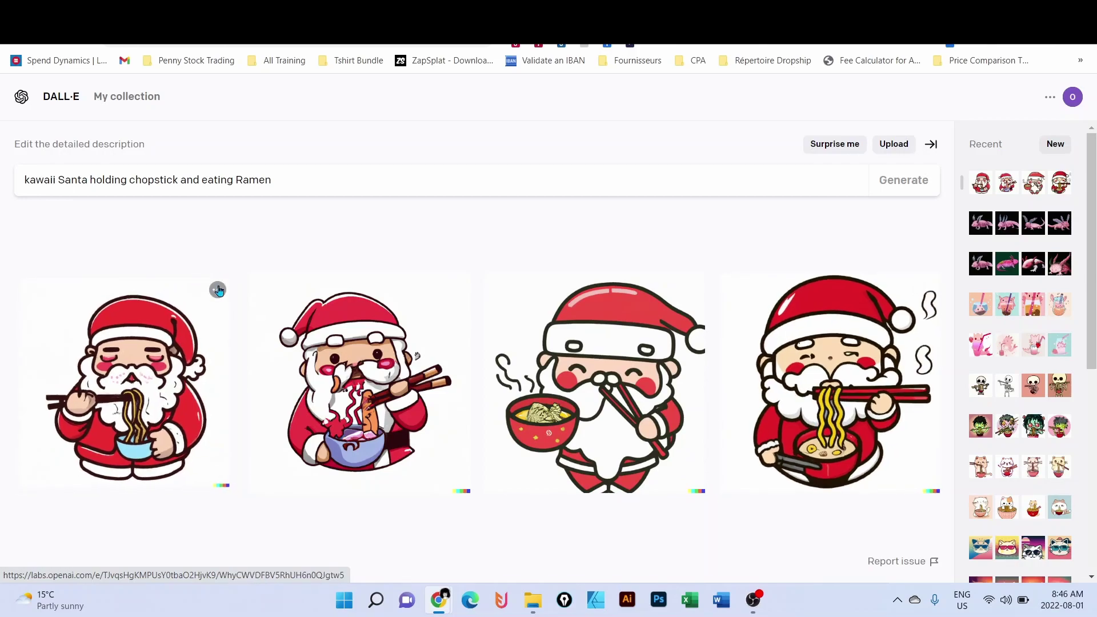
Download the first and fourth Santa ramen images as PNGs and open the blue-bowl Santa download
{"action": "left_click", "coordinate": [219, 290]}
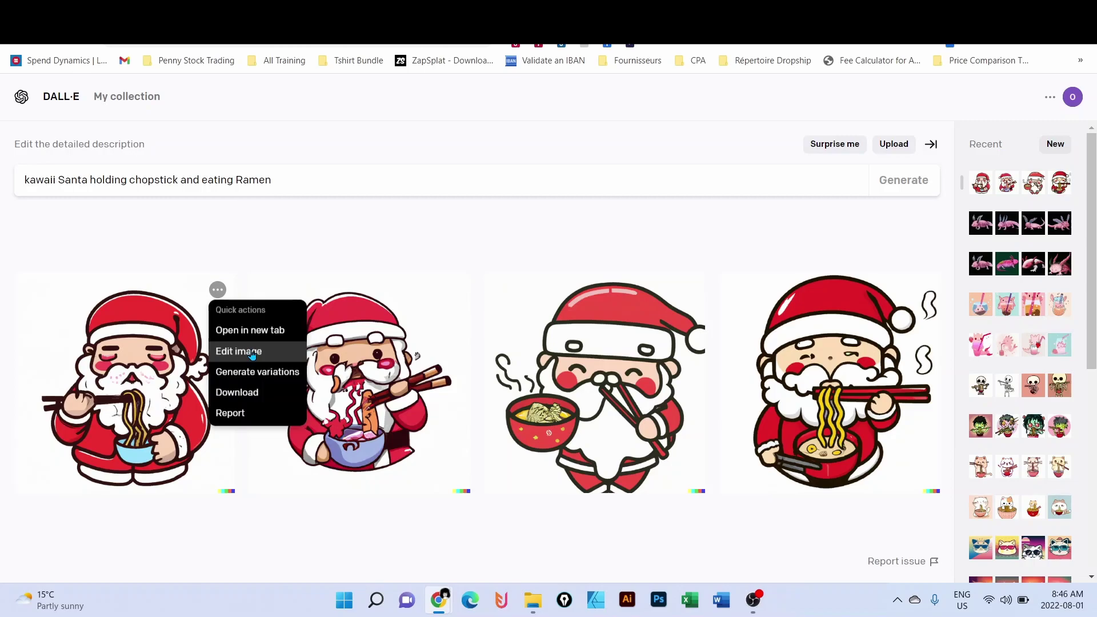
{"action": "left_click", "coordinate": [247, 393]}
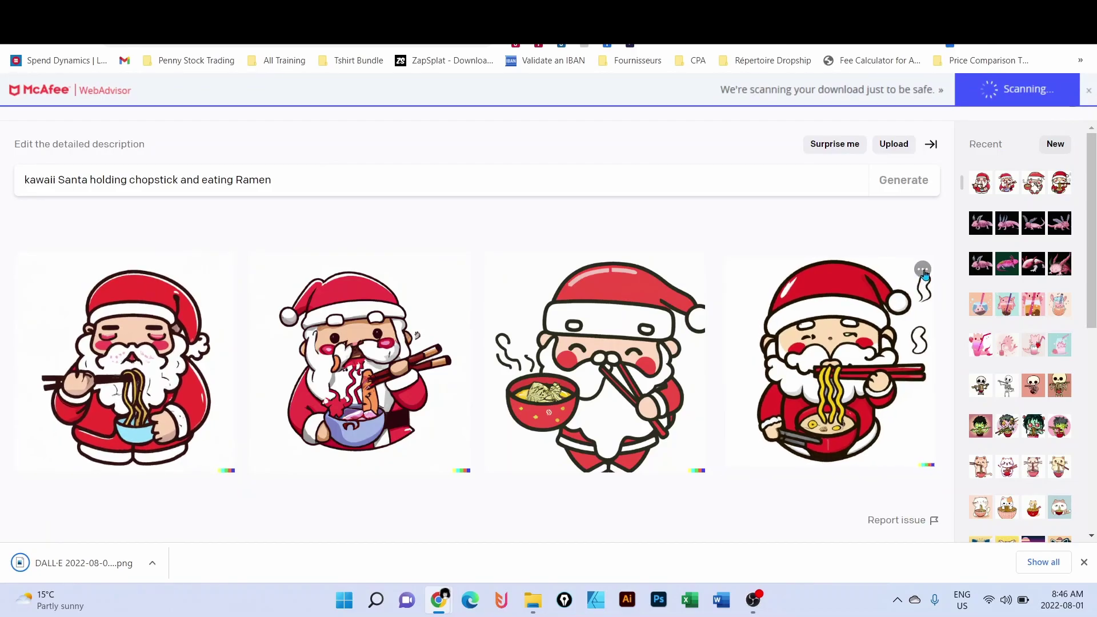
{"action": "left_click", "coordinate": [923, 269]}
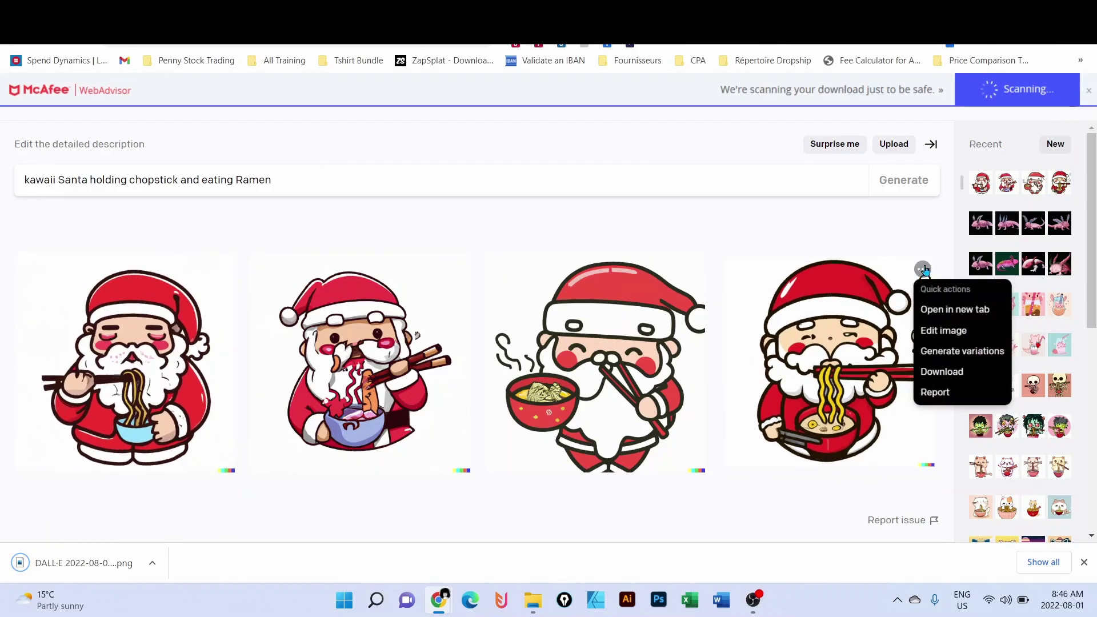
{"action": "left_click", "coordinate": [933, 370]}
{"action": "mouse_move", "coordinate": [680, 366]}
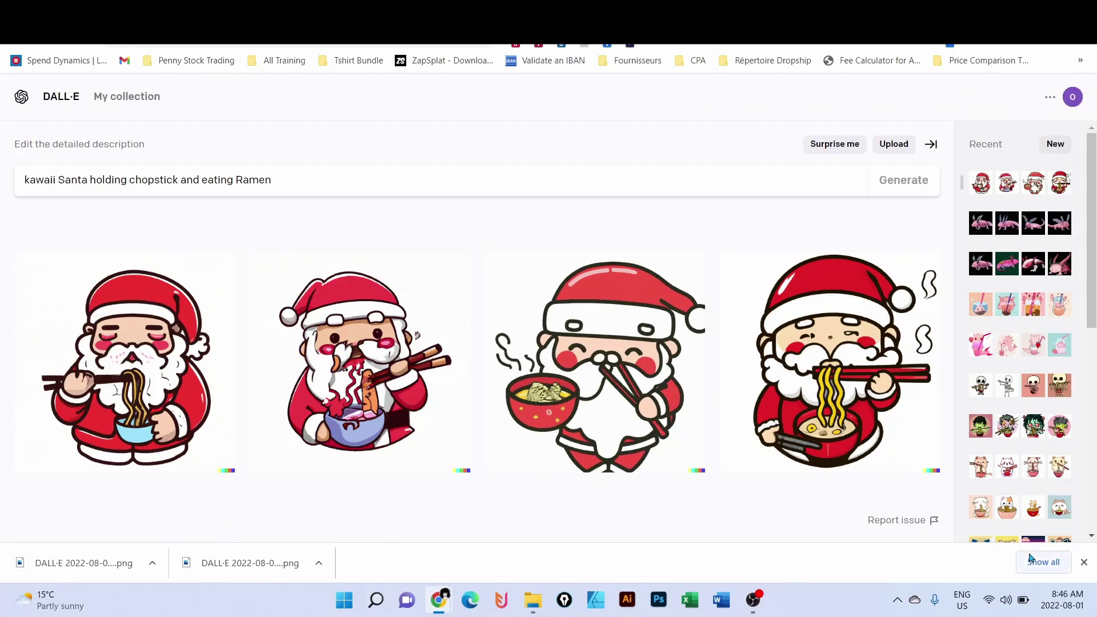
{"action": "left_click", "coordinate": [222, 562]}
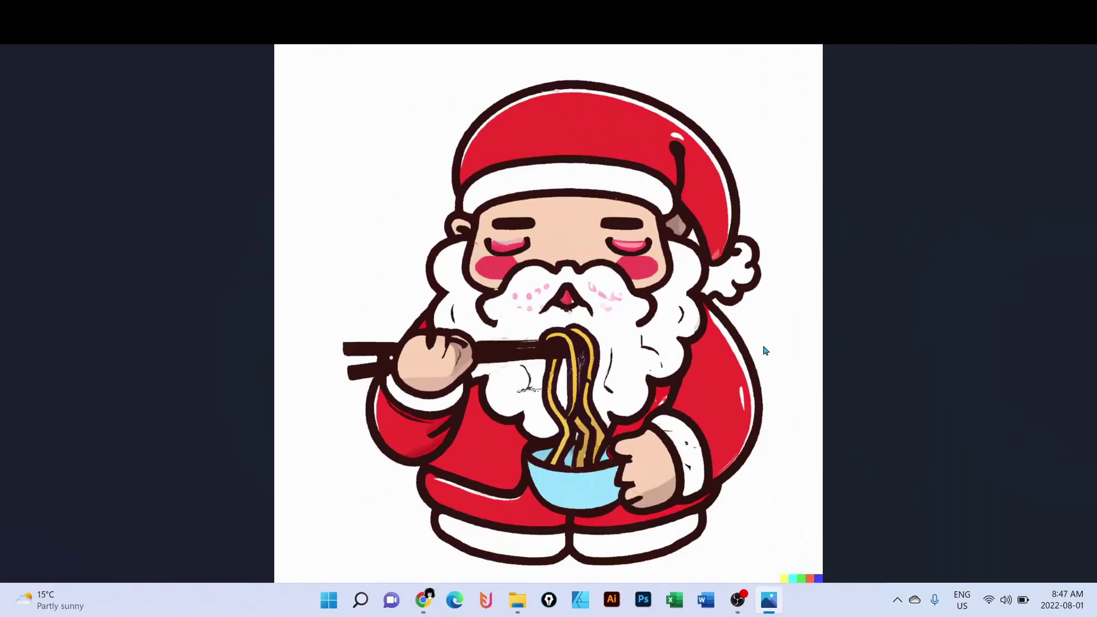
Zoom in and out on the blue-bowl Santa image in Photos, then close it
{"action": "scroll", "coordinate": [644, 393], "scroll_direction": "up", "scroll_amount": 2}
{"action": "scroll", "coordinate": [643, 393], "scroll_direction": "up", "scroll_amount": 3}
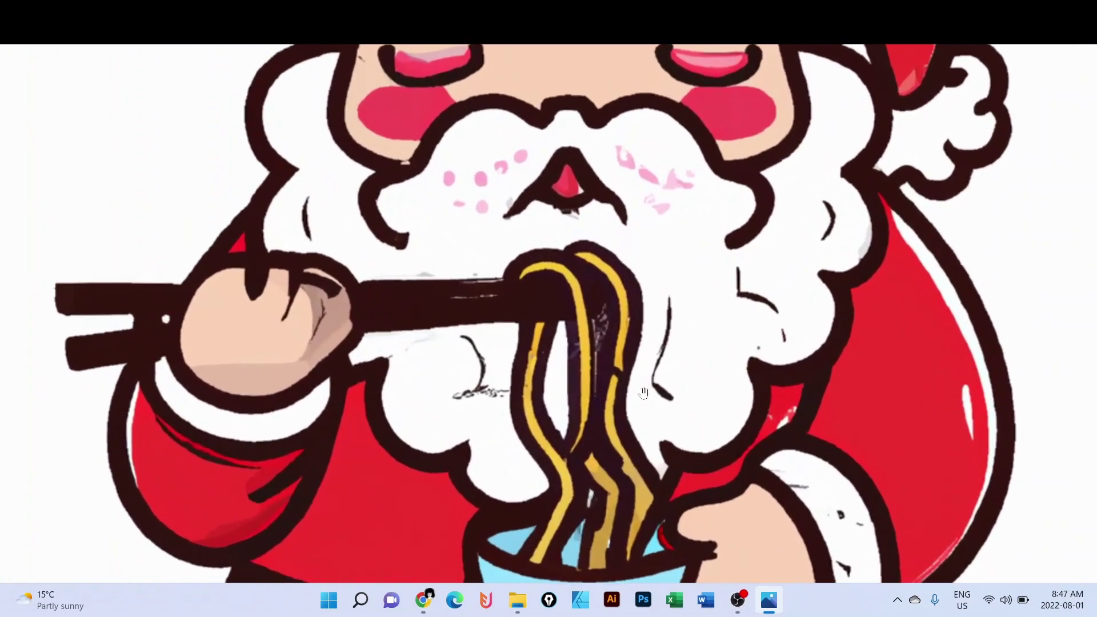
{"action": "scroll", "coordinate": [574, 370], "scroll_direction": "down", "scroll_amount": 5}
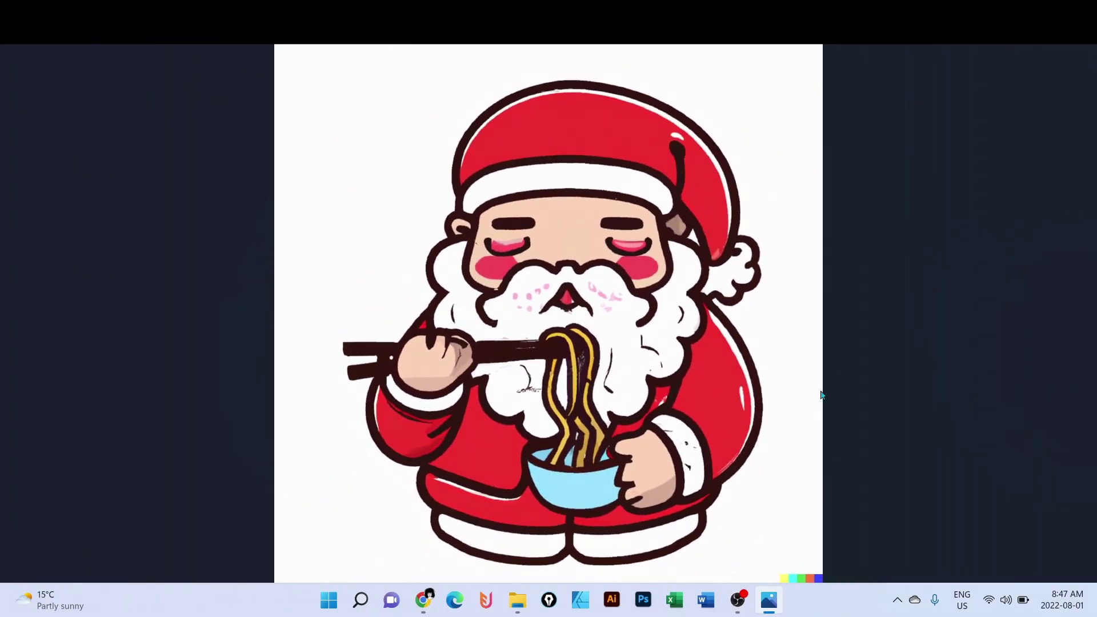
{"action": "key", "text": "alt+F4"}
View the red-bowl Santa download zoomed out, then close Photos
{"action": "left_click", "coordinate": [73, 558]}
{"action": "scroll", "coordinate": [591, 359], "scroll_direction": "down", "scroll_amount": 1}
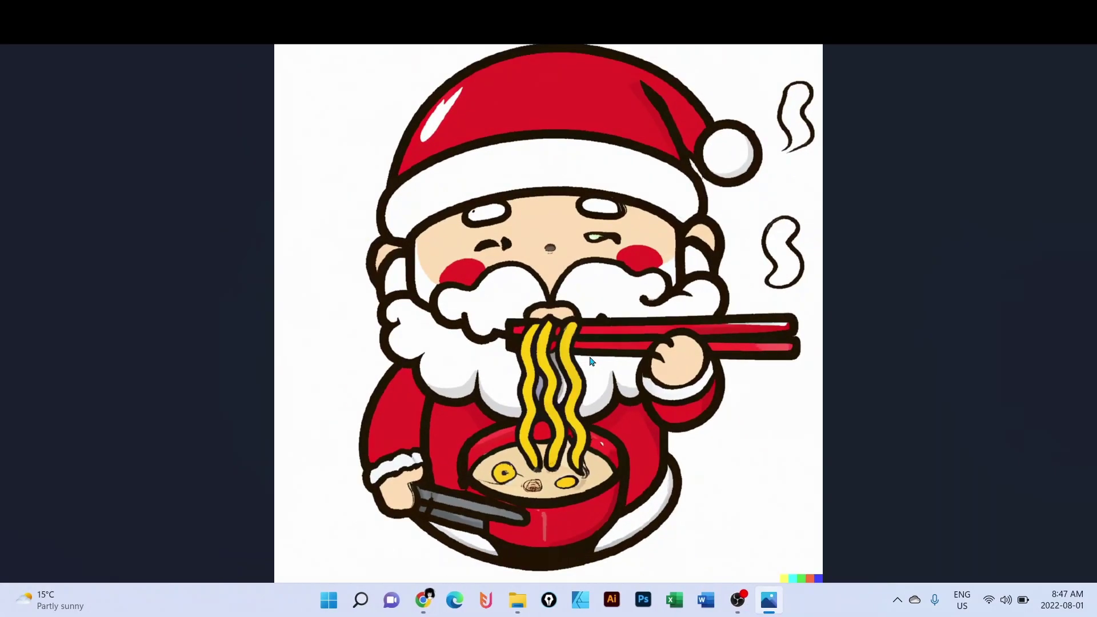
{"action": "key", "text": "alt+F4"}
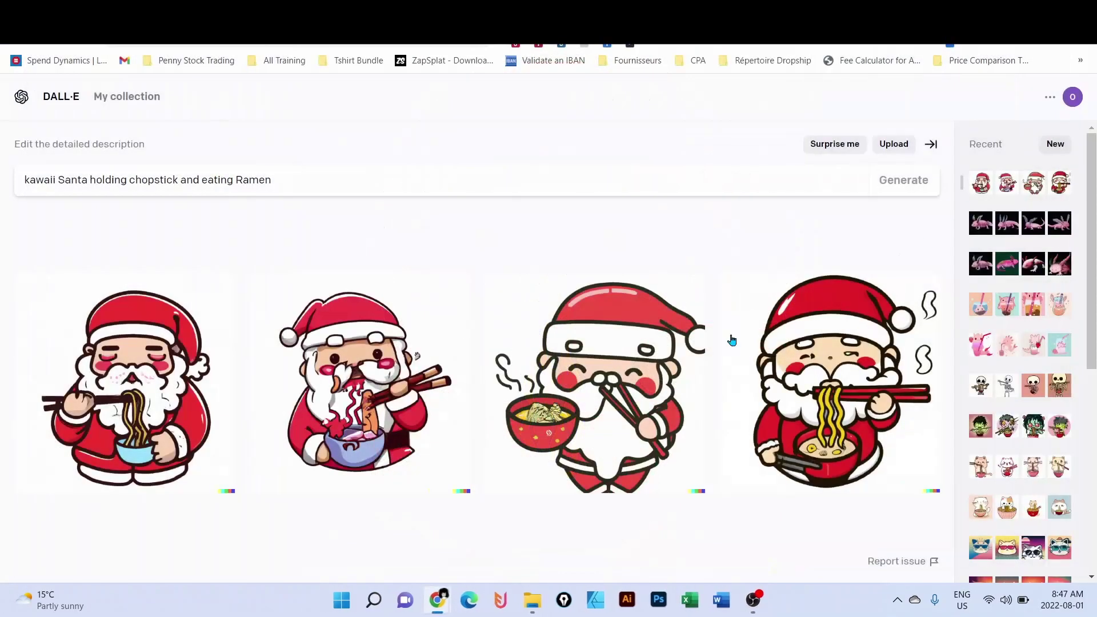